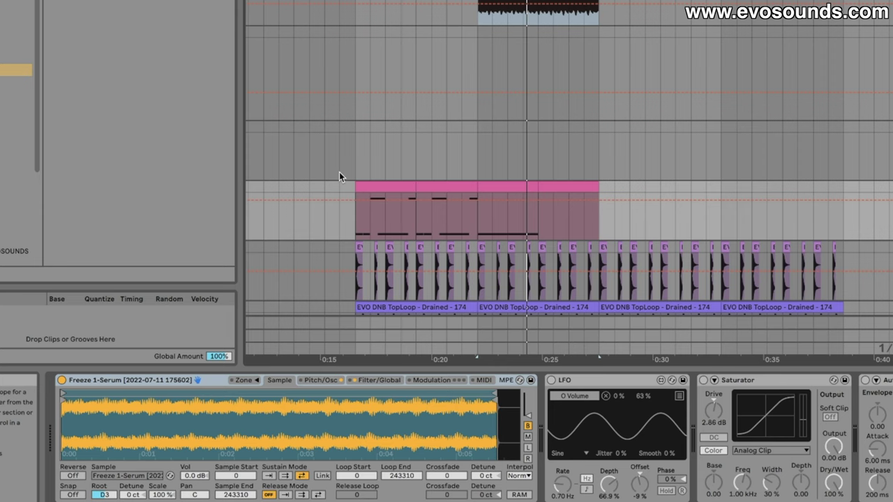
Switch on the Saturator, Auto Filter and Amp devices on the frozen Serum track.
{"action": "scroll", "coordinate": [743, 230], "scroll_direction": "right", "scroll_amount": 3}
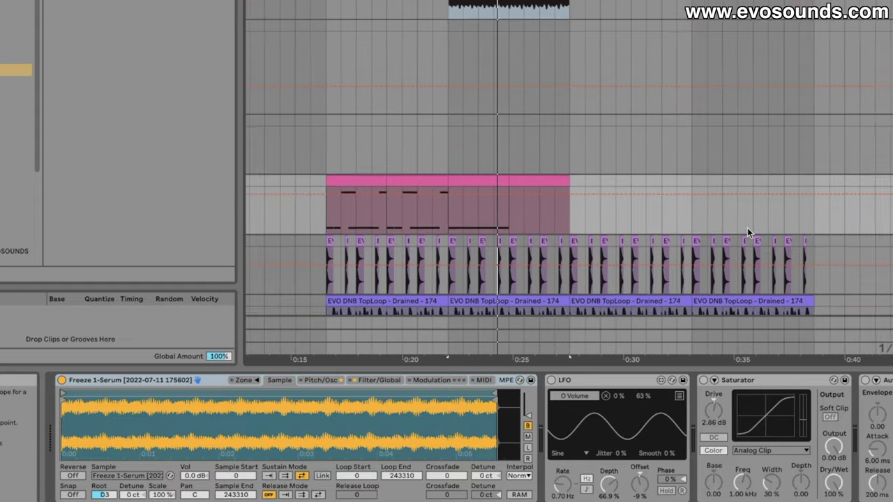
{"action": "scroll", "coordinate": [747, 227], "scroll_direction": "left", "scroll_amount": 2}
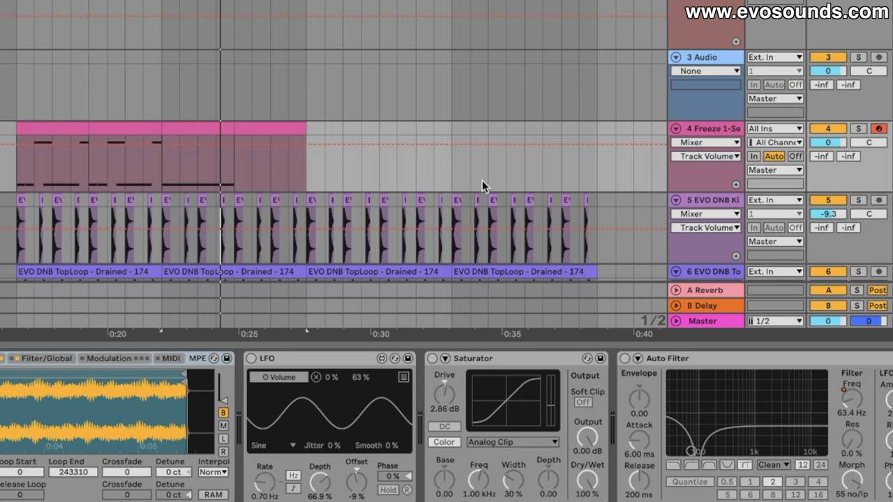
{"action": "left_click", "coordinate": [431, 359]}
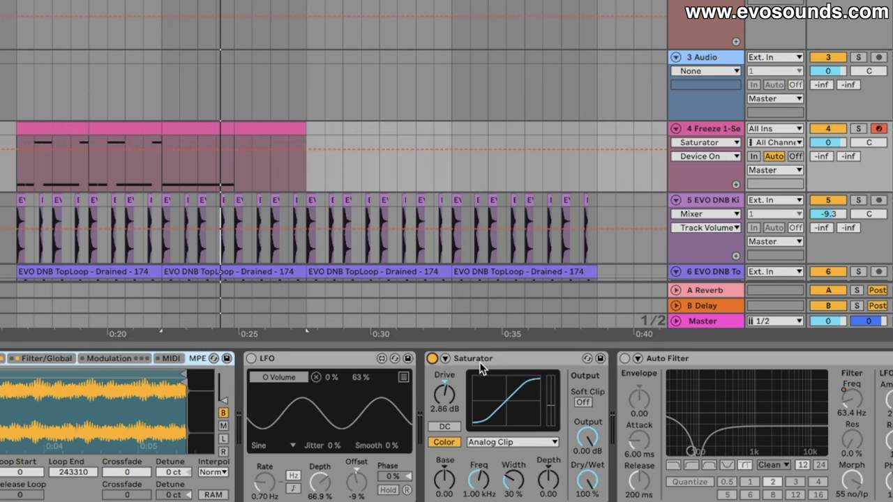
{"action": "scroll", "coordinate": [480, 362], "scroll_direction": "right", "scroll_amount": 5}
{"action": "left_click", "coordinate": [446, 359]}
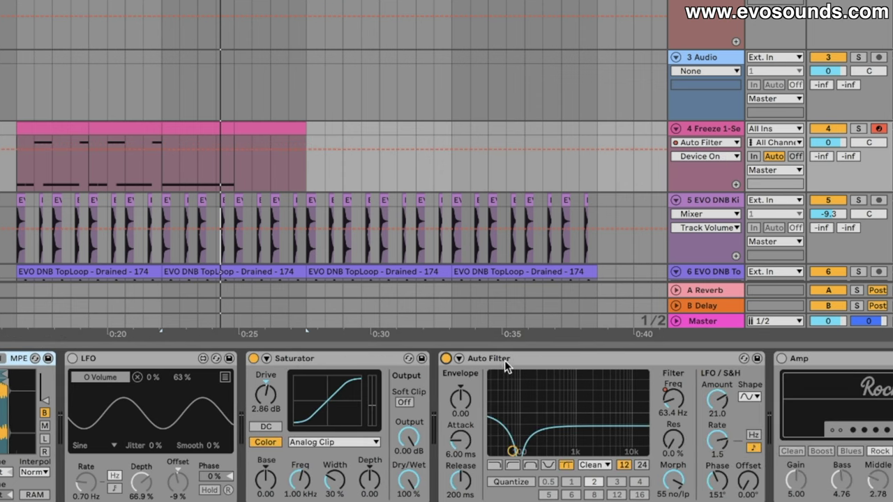
{"action": "left_click", "coordinate": [781, 359]}
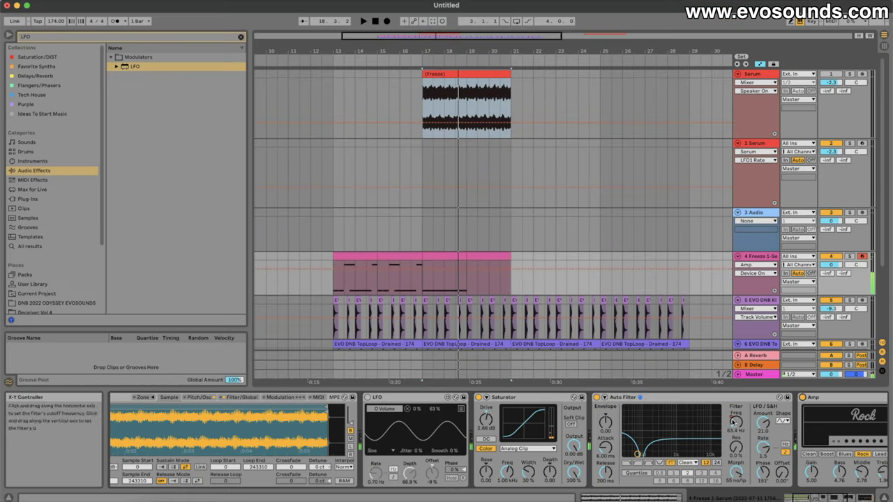
Delete the Auto Filter cutoff automation and lower the cutoff to about 230 Hz.
{"action": "right_click", "coordinate": [673, 403]}
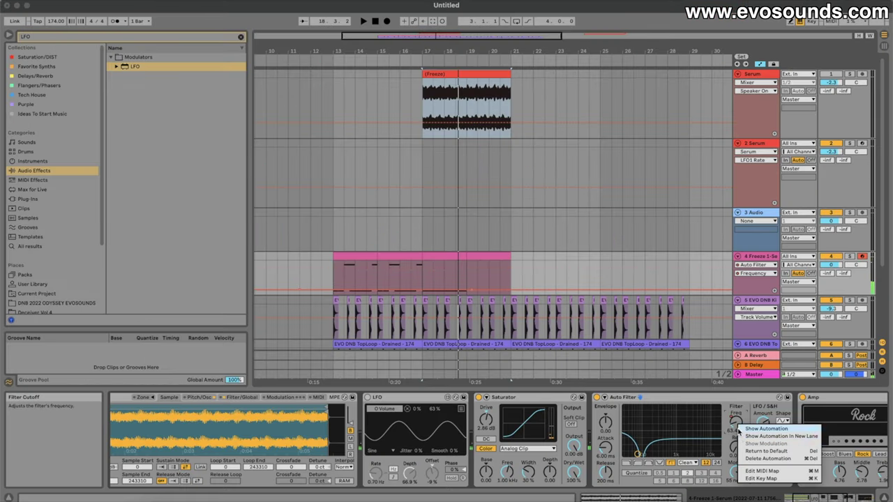
{"action": "left_click", "coordinate": [750, 458]}
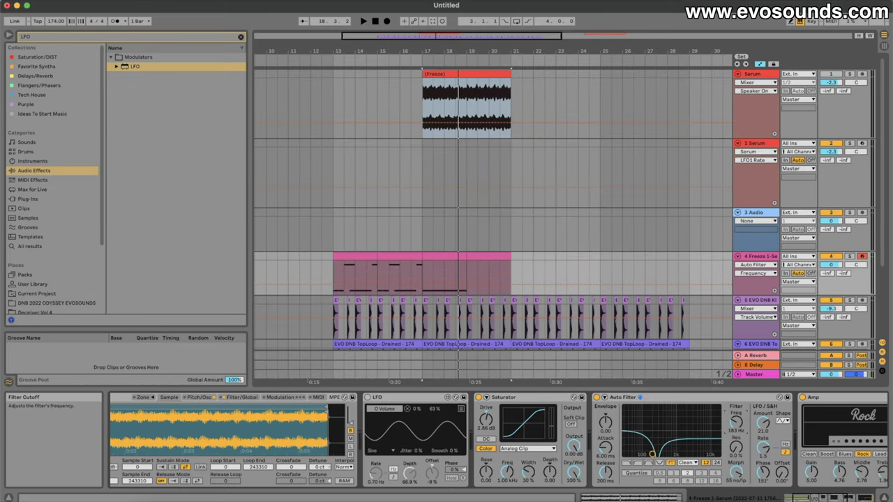
{"action": "left_click_drag", "start_coordinate": [692, 454], "coordinate": [656, 454]}
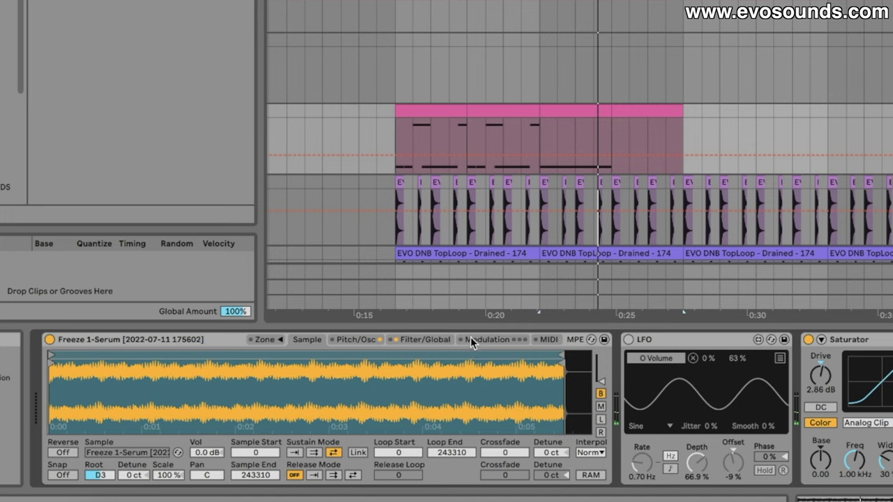
{"action": "left_click", "coordinate": [356, 398]}
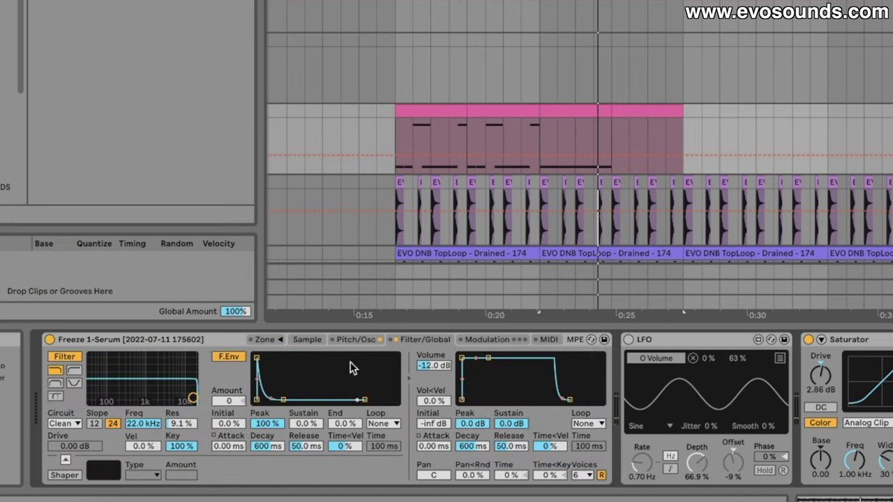
Enable Sampler's pitch envelope with +14 st amount and a 73.5 ms decay.
{"action": "left_click", "coordinate": [264, 339]}
{"action": "left_click", "coordinate": [306, 340]}
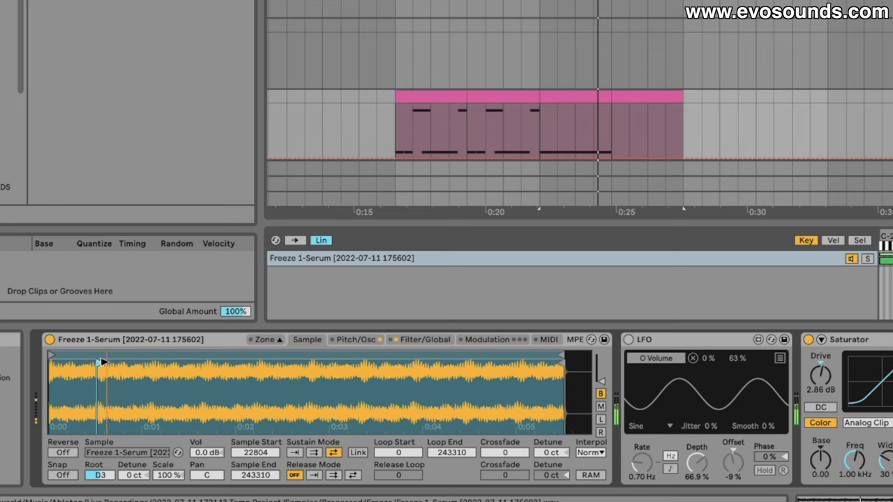
{"action": "left_click", "coordinate": [345, 339]}
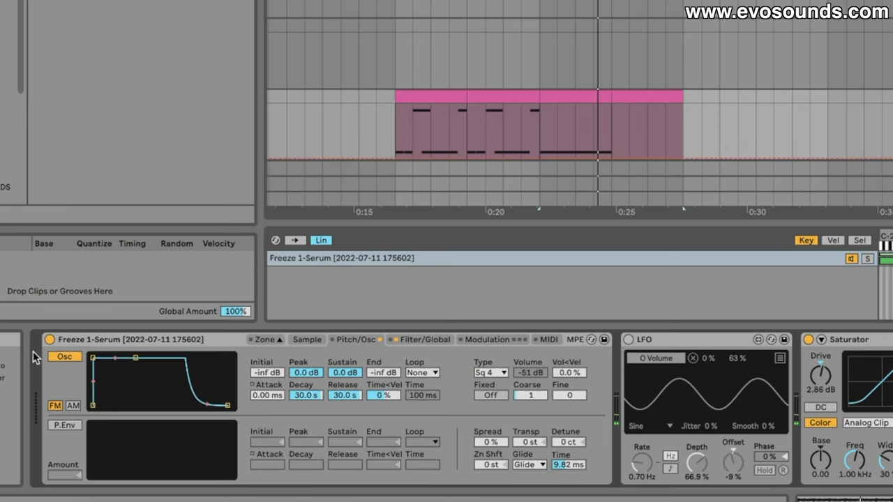
{"action": "left_click", "coordinate": [65, 424]}
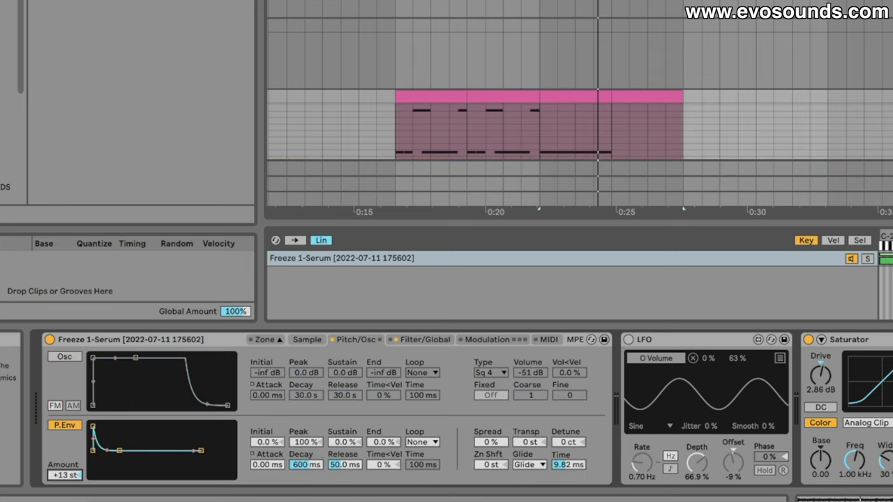
{"action": "left_click_drag", "start_coordinate": [302, 471], "coordinate": [302, 488]}
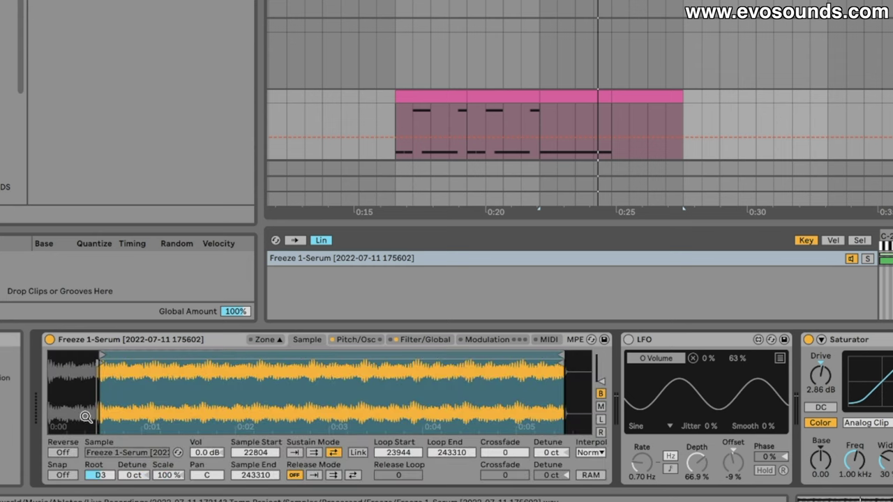
{"action": "left_click", "coordinate": [349, 339]}
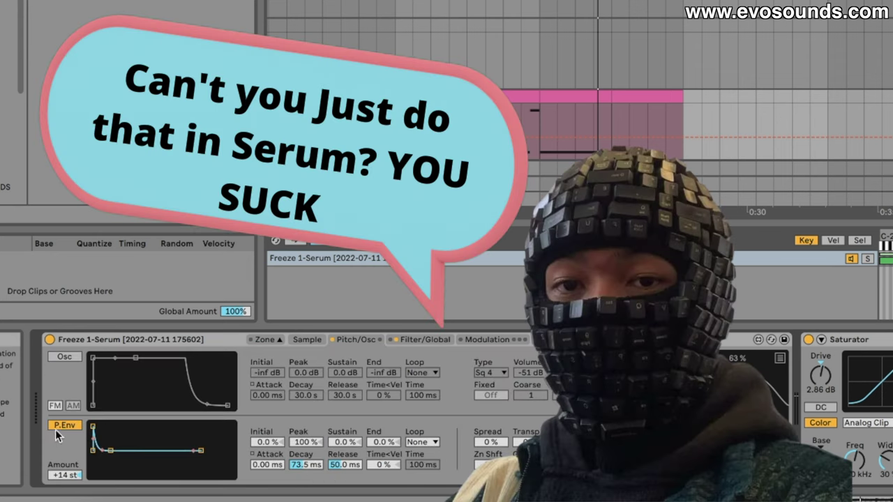
{"action": "left_click", "coordinate": [56, 427]}
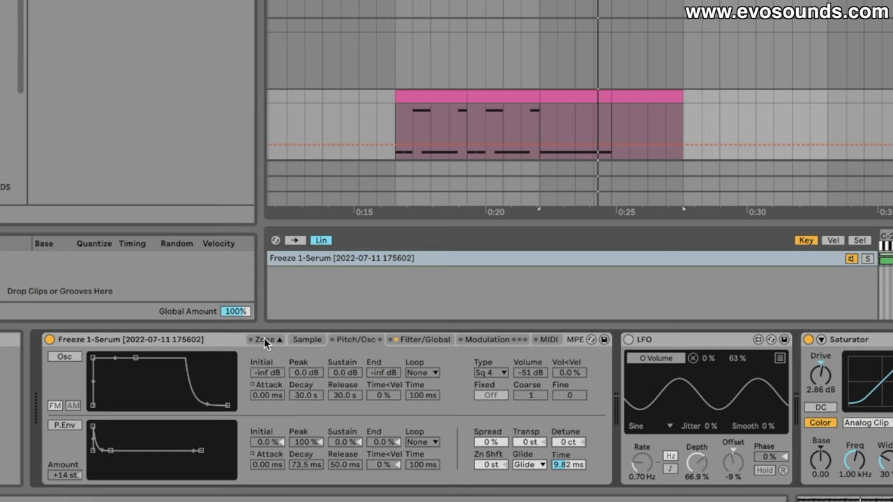
{"action": "left_click", "coordinate": [317, 339]}
Switch Sampler's FM oscillator to a sine wave and try different coarse ratios.
{"action": "left_click", "coordinate": [337, 340]}
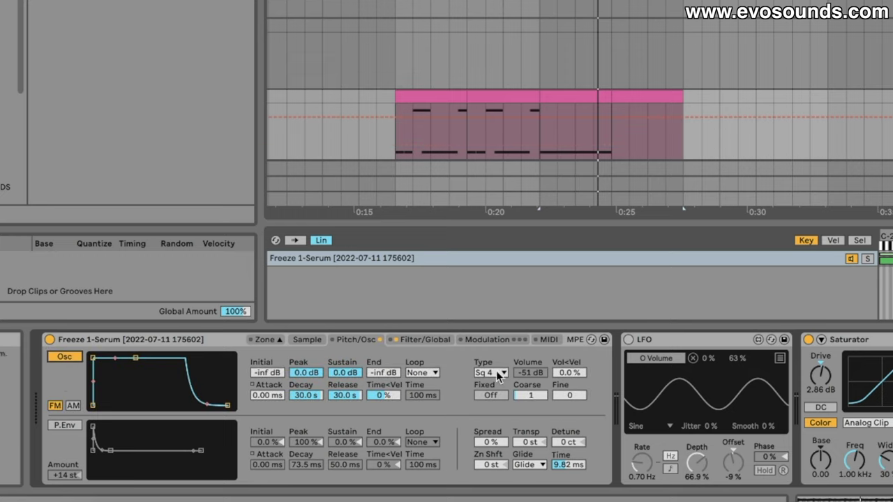
{"action": "left_click", "coordinate": [499, 374]}
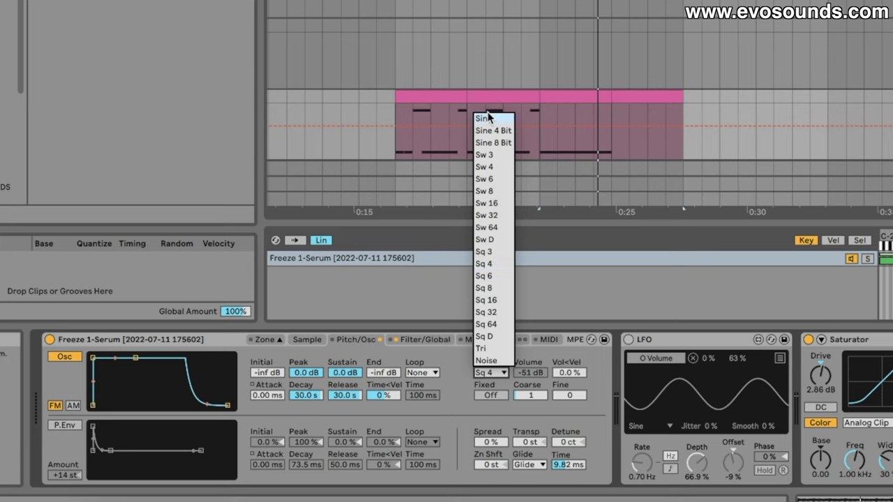
{"action": "left_click", "coordinate": [487, 119]}
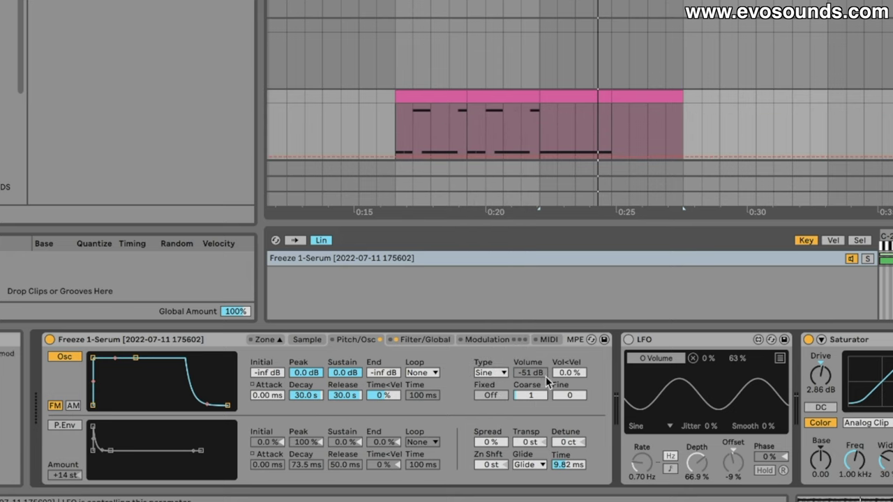
{"action": "left_click_drag", "start_coordinate": [536, 395], "coordinate": [535, 380]}
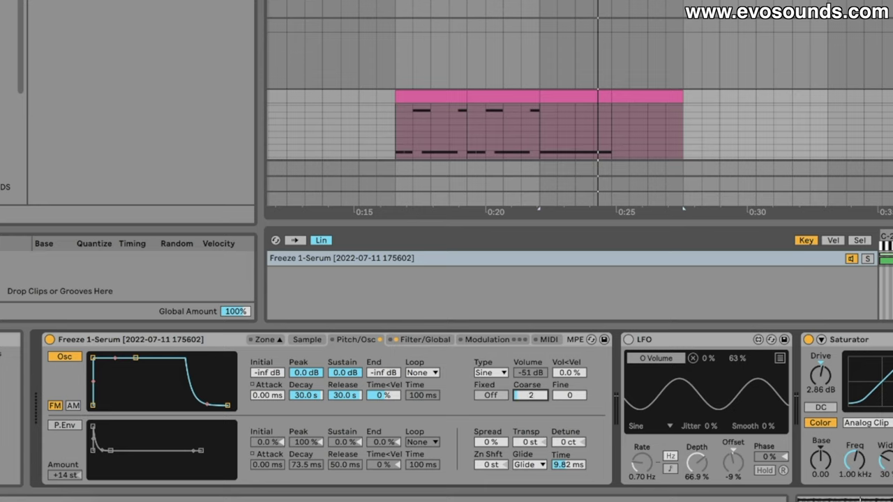
{"action": "left_click_drag", "start_coordinate": [531, 397], "coordinate": [532, 419]}
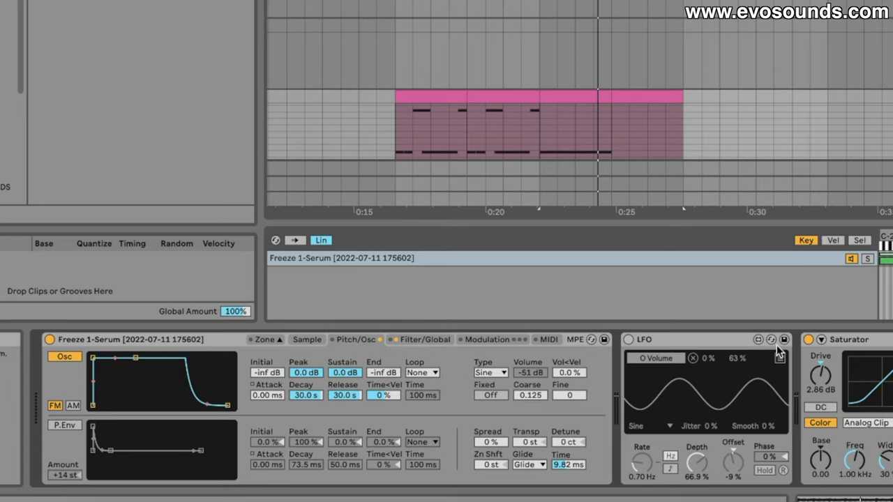
Delete the LFO device and raise the oscillator volume to about -22 dB.
{"action": "left_click", "coordinate": [714, 338]}
{"action": "key", "text": "Delete"}
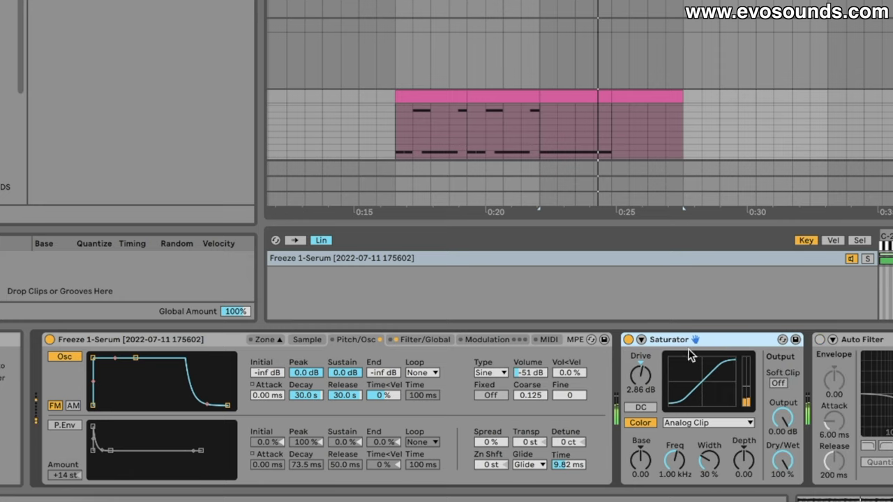
{"action": "left_click_drag", "start_coordinate": [531, 374], "coordinate": [532, 362]}
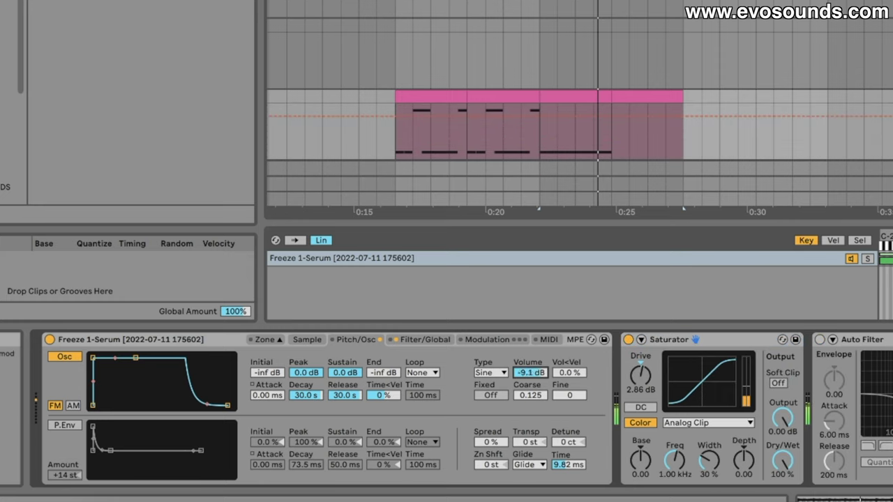
{"action": "left_click", "coordinate": [534, 397]}
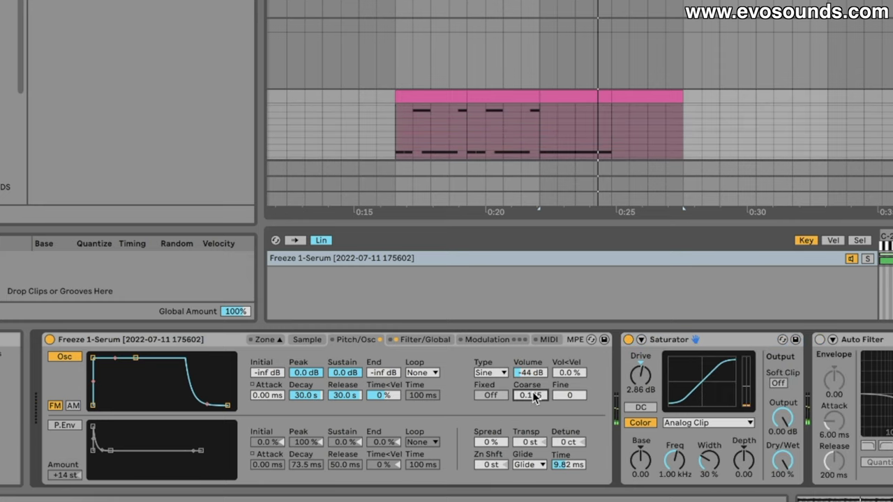
{"action": "left_click_drag", "start_coordinate": [535, 379], "coordinate": [536, 365]}
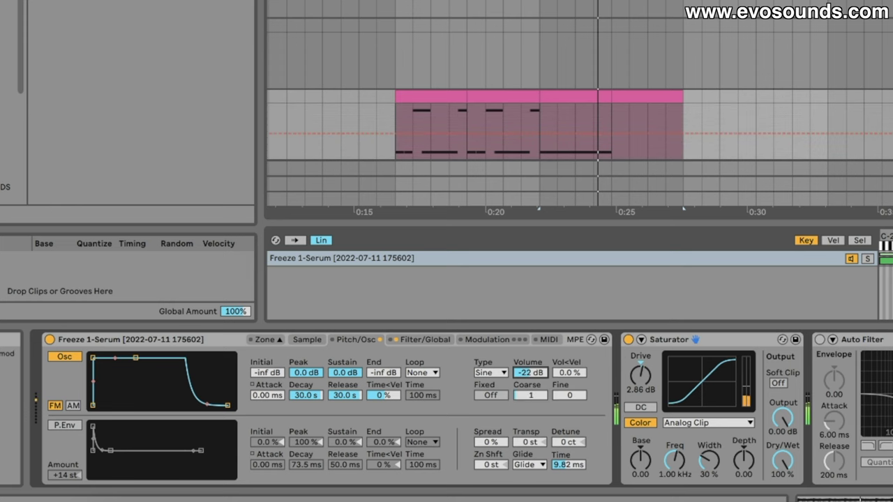
Set Sampler's FM modulator to a Sw 8 wave at coarse 3 and -11 dB.
{"action": "scroll", "coordinate": [614, 348], "scroll_direction": "right", "scroll_amount": 10}
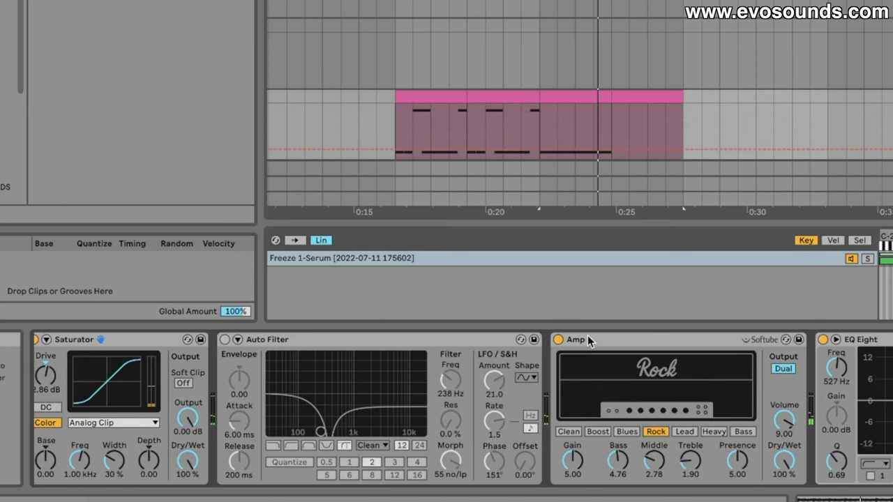
{"action": "scroll", "coordinate": [566, 351], "scroll_direction": "left", "scroll_amount": 6}
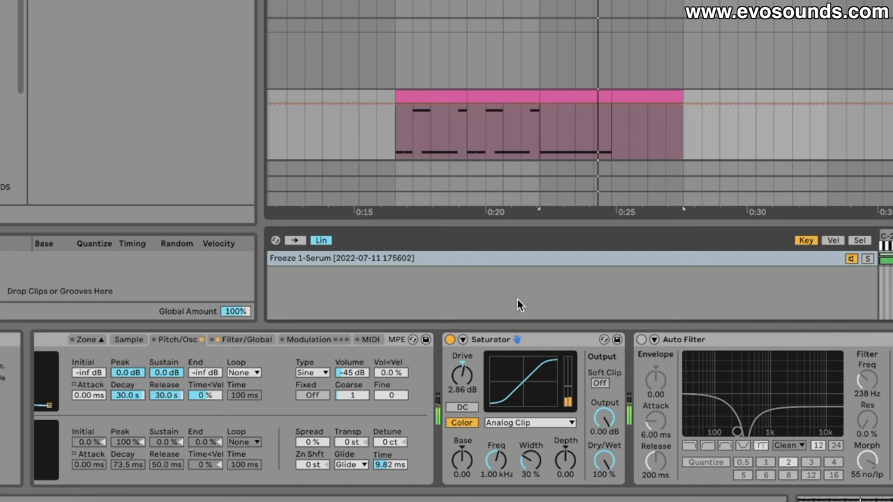
{"action": "left_click", "coordinate": [462, 374]}
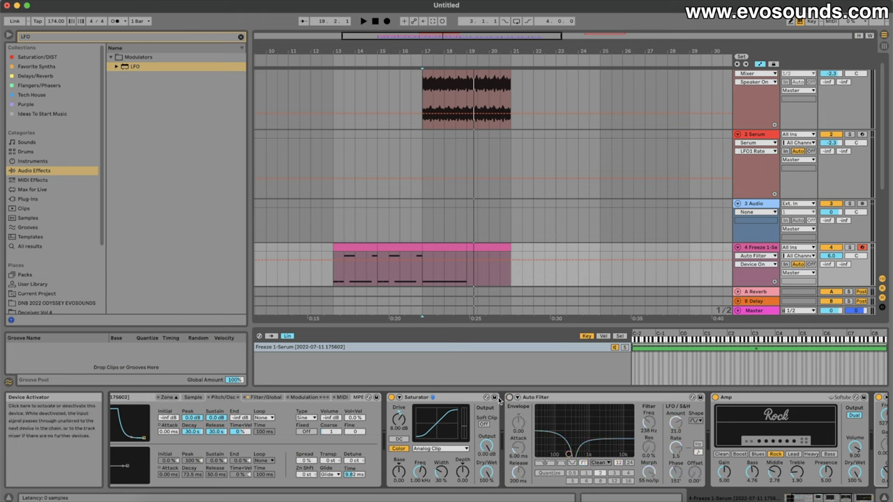
{"action": "scroll", "coordinate": [488, 439], "scroll_direction": "left", "scroll_amount": 3}
{"action": "left_click", "coordinate": [413, 431]}
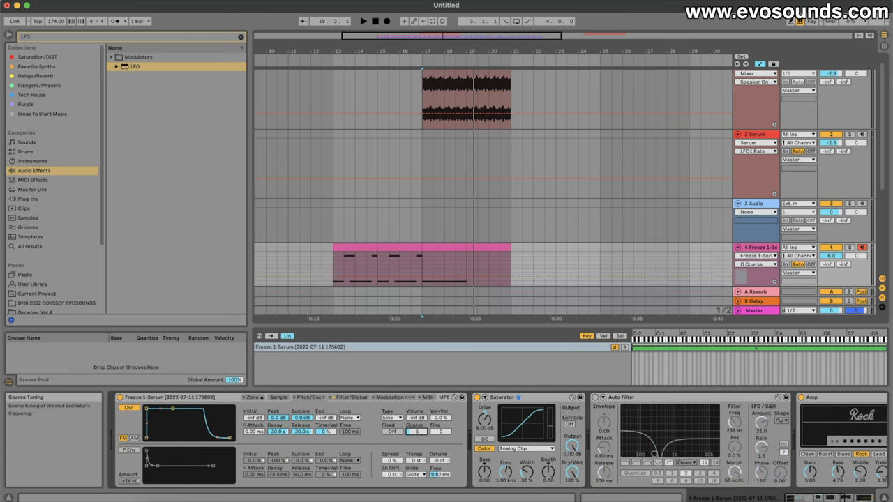
{"action": "left_click_drag", "start_coordinate": [417, 421], "coordinate": [417, 397]}
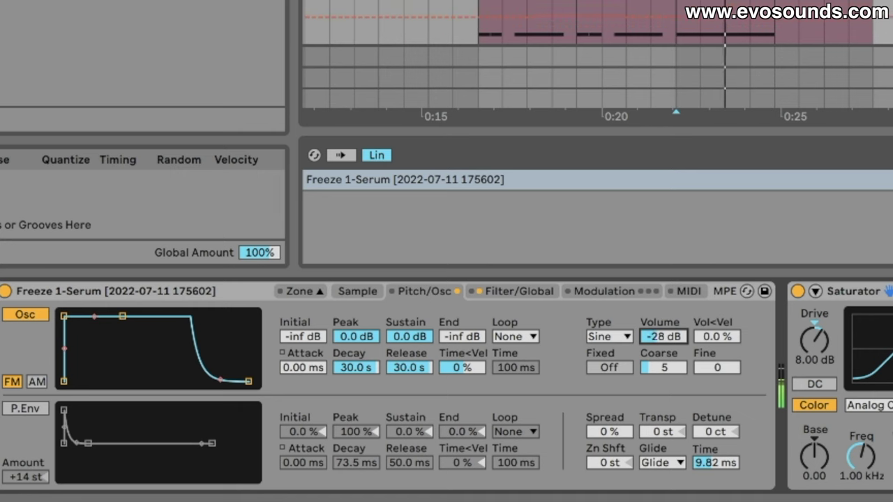
{"action": "key", "text": "Delete"}
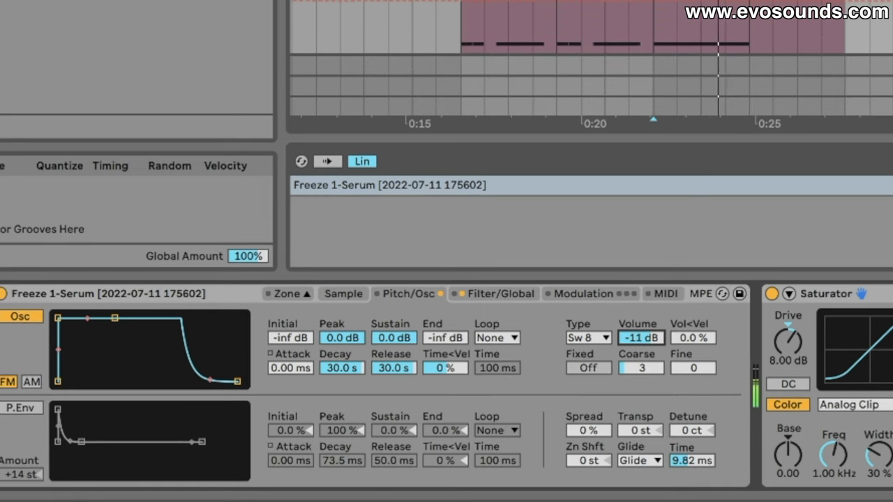
Set the Sampler modulator to a Tri wave and enable the pitch envelope.
{"action": "left_click", "coordinate": [605, 338]}
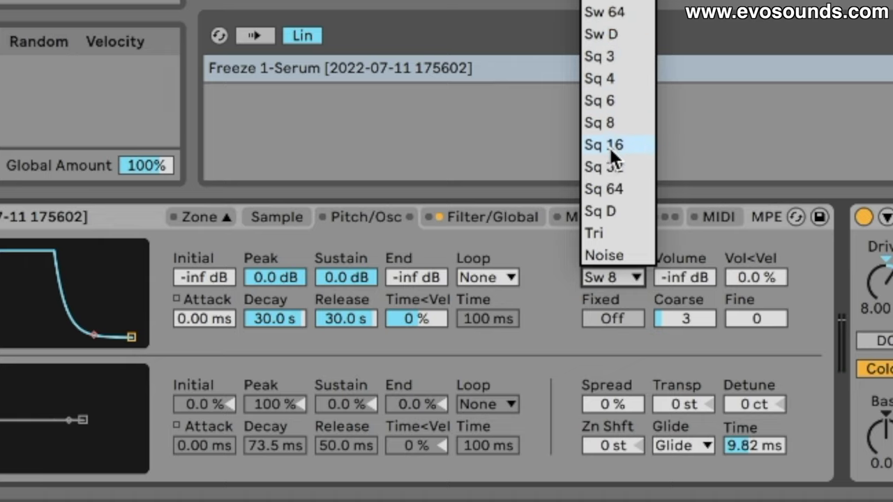
{"action": "left_click", "coordinate": [611, 232]}
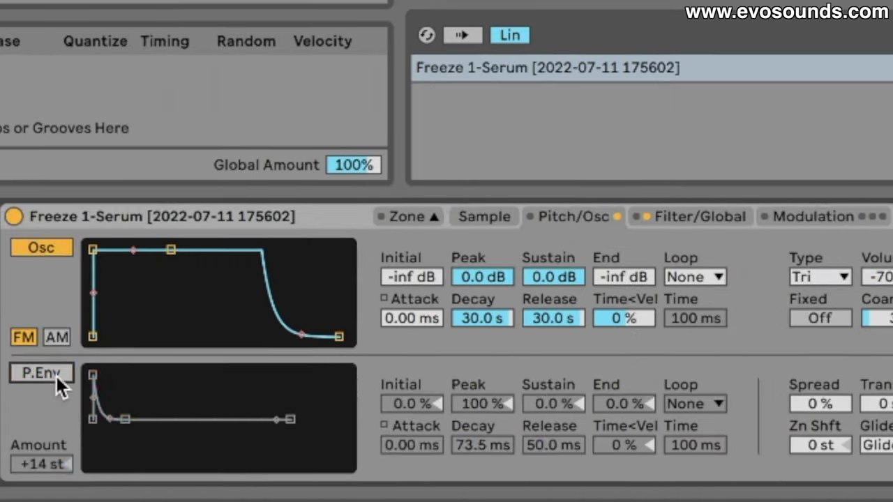
{"action": "left_click", "coordinate": [56, 375]}
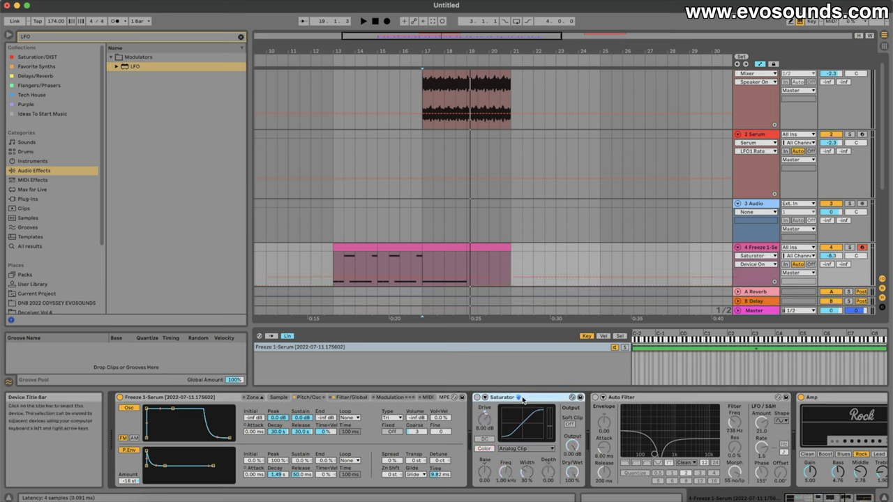
Fold up the effect devices, including EQ Eight, to save space.
{"action": "double_click", "coordinate": [523, 399]}
{"action": "double_click", "coordinate": [526, 399]}
{"action": "double_click", "coordinate": [545, 399]}
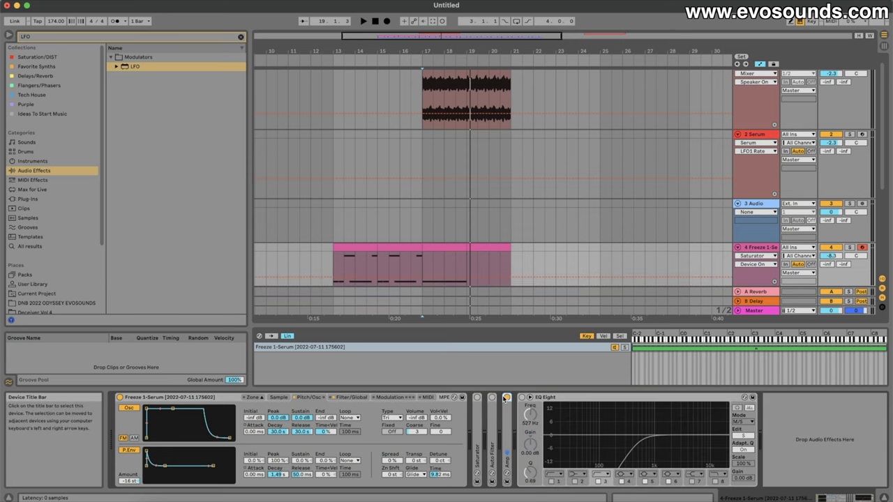
{"action": "double_click", "coordinate": [556, 399]}
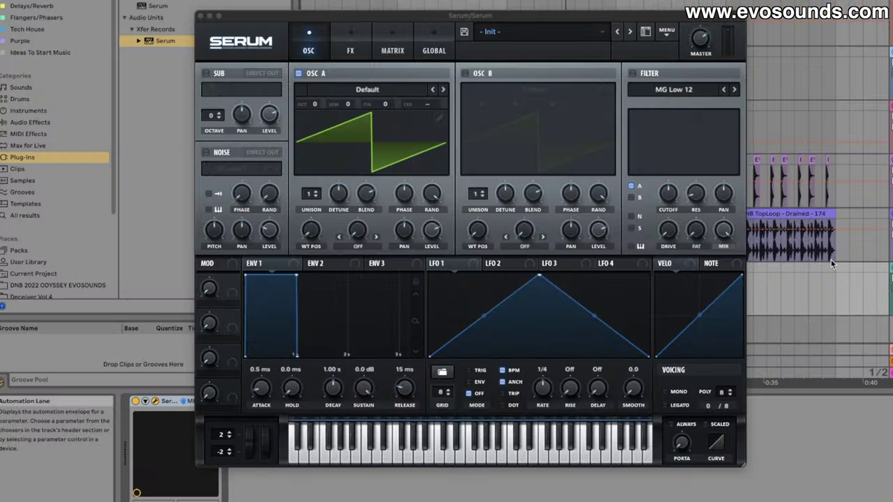
Enable OSC B, set both saws to octave -3, fine-tune A to +50 and B to -62.
{"action": "left_click", "coordinate": [466, 73]}
{"action": "left_click", "coordinate": [466, 73]}
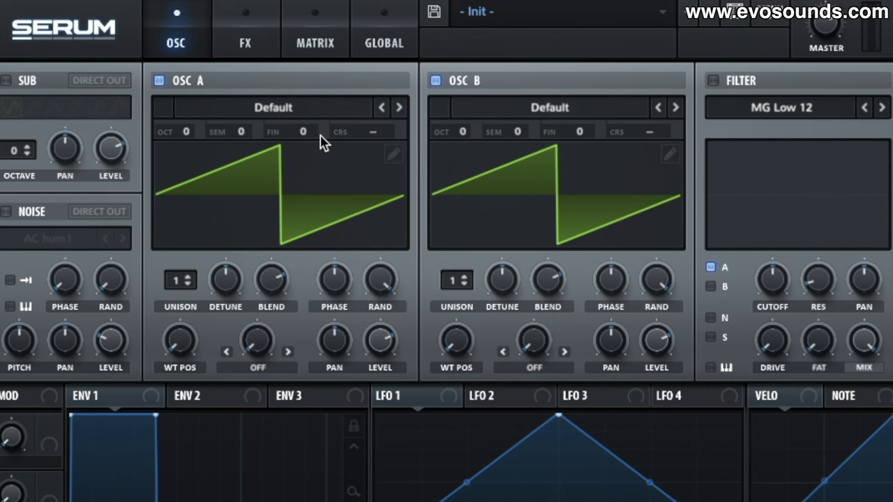
{"action": "left_click_drag", "start_coordinate": [590, 136], "coordinate": [571, 171]}
{"action": "mouse_move", "coordinate": [186, 134]}
{"action": "left_click_drag", "start_coordinate": [440, 135], "coordinate": [461, 215]}
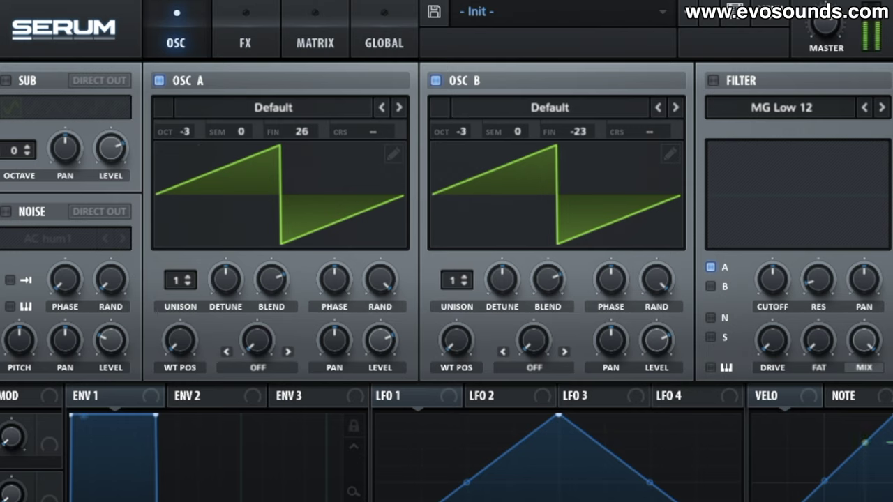
{"action": "left_click_drag", "start_coordinate": [313, 135], "coordinate": [343, 100]}
{"action": "left_click_drag", "start_coordinate": [586, 131], "coordinate": [584, 162]}
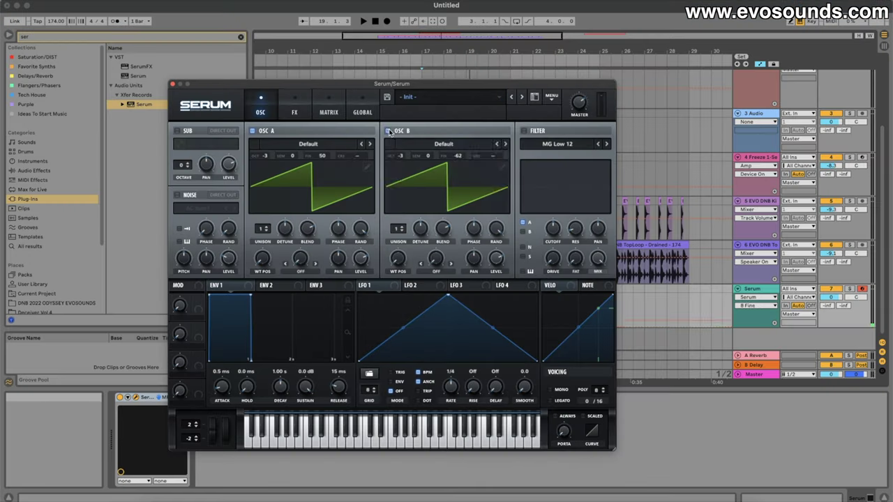
Reduce OSC A's unison to one voice, re-enable OSC B and adjust A's fine tuning.
{"action": "left_click", "coordinate": [386, 130]}
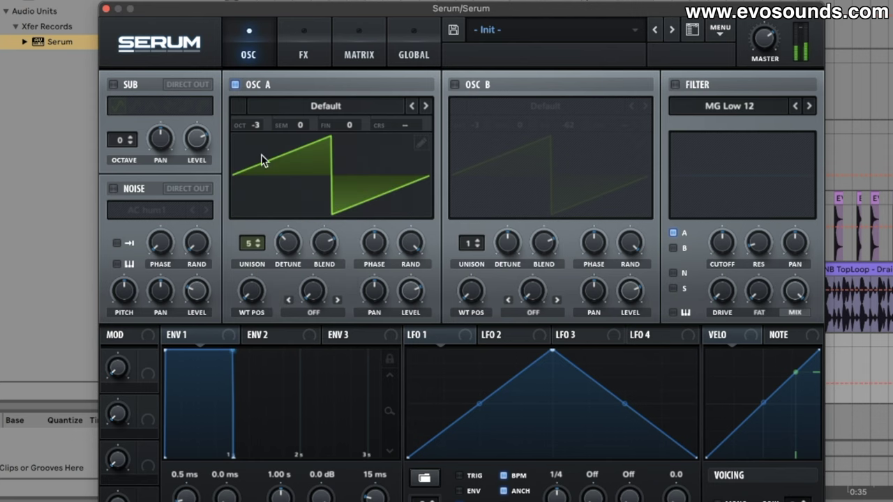
{"action": "left_click", "coordinate": [373, 59]}
{"action": "left_click", "coordinate": [424, 28]}
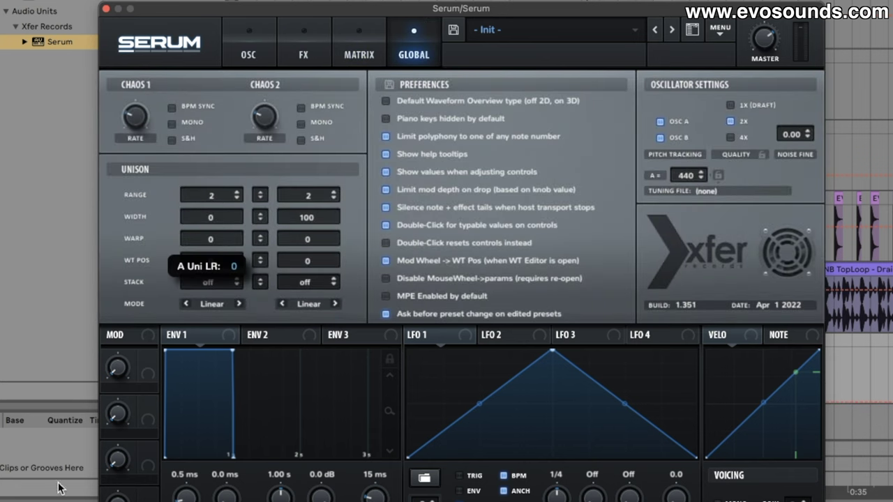
{"action": "left_click", "coordinate": [240, 40]}
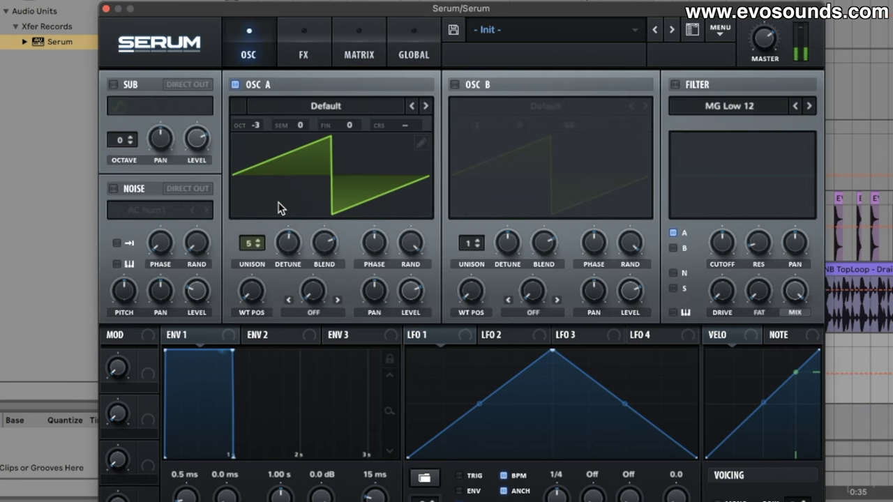
{"action": "left_click_drag", "start_coordinate": [250, 242], "coordinate": [249, 269]}
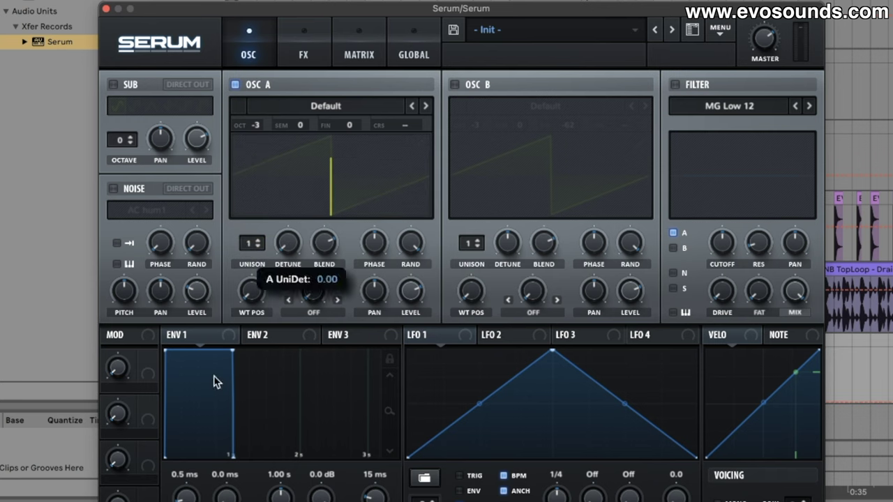
{"action": "left_click", "coordinate": [457, 84]}
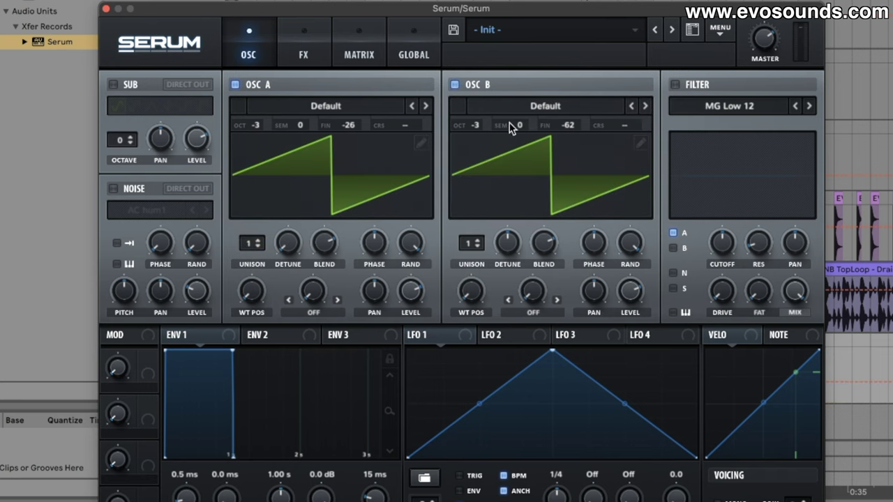
{"action": "left_click_drag", "start_coordinate": [349, 146], "coordinate": [352, 138]}
Audition each saw separately by toggling the OSC A and OSC B power buttons.
{"action": "left_click", "coordinate": [235, 84]}
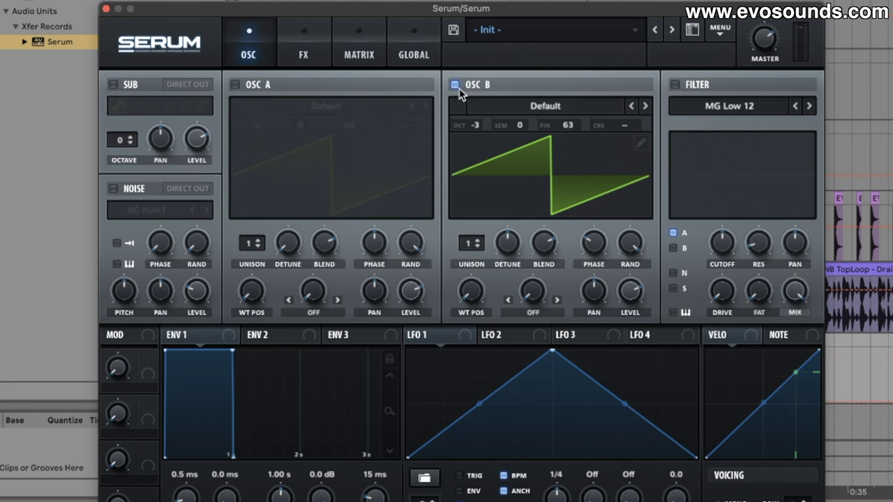
{"action": "left_click", "coordinate": [235, 84]}
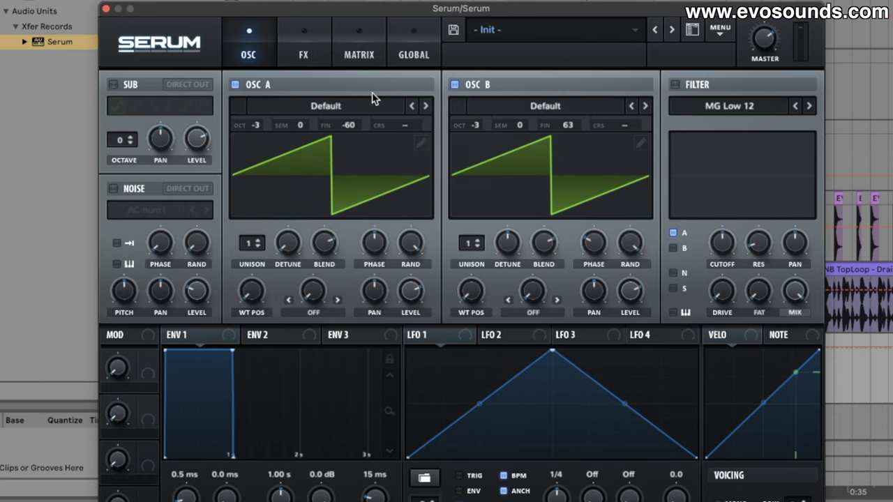
{"action": "left_click", "coordinate": [477, 86]}
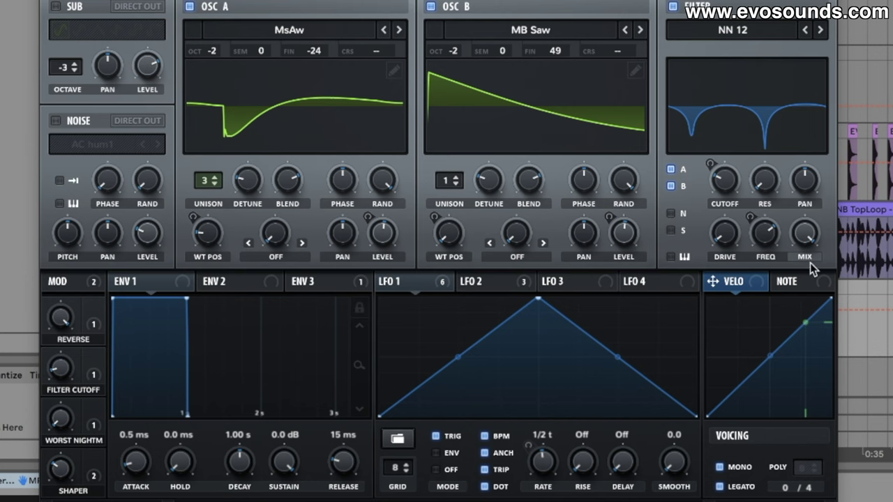
Compare LFO 1's triangle shape with LFO 2's curve.
{"action": "left_click", "coordinate": [471, 281]}
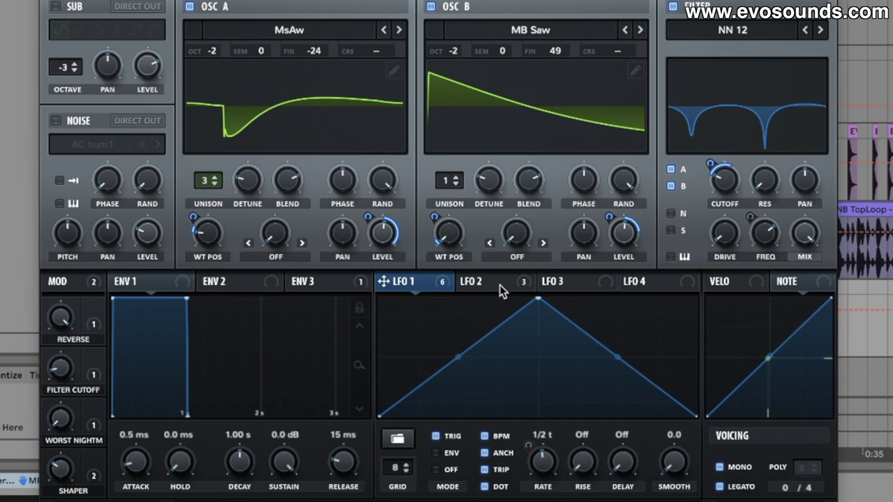
{"action": "left_click", "coordinate": [500, 283]}
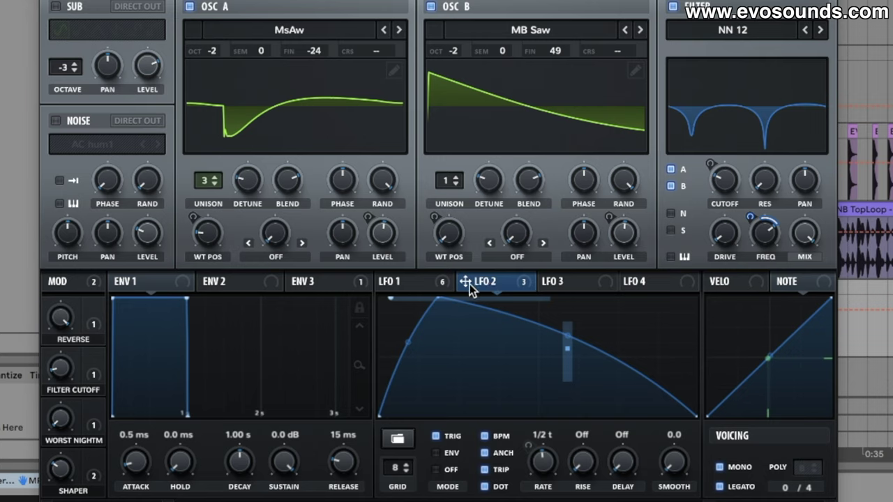
{"action": "left_click", "coordinate": [415, 284]}
{"action": "left_click", "coordinate": [463, 281]}
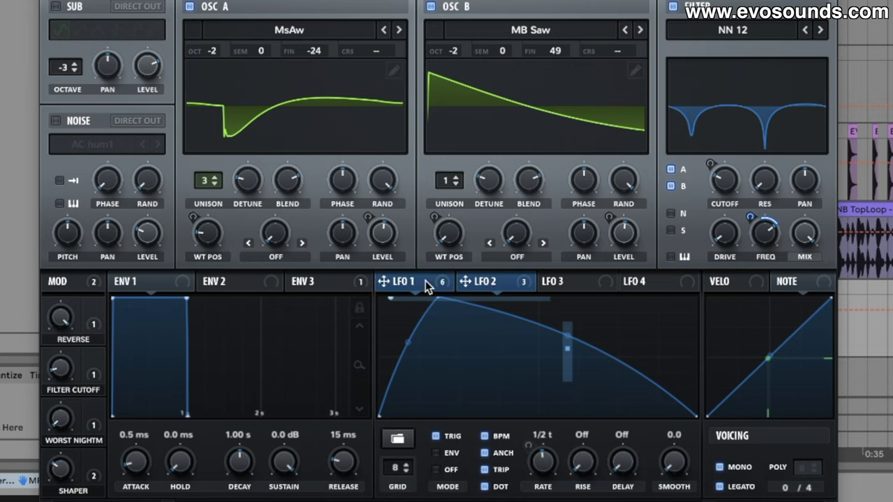
{"action": "left_click", "coordinate": [428, 285]}
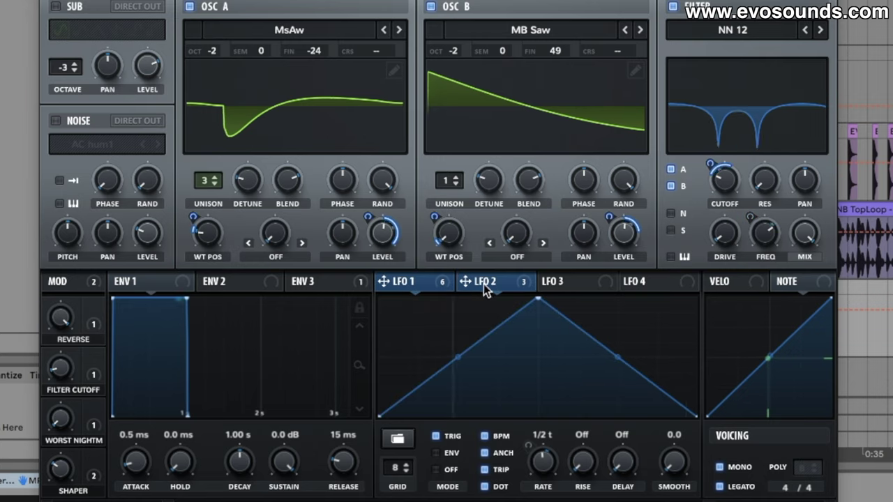
{"action": "left_click", "coordinate": [483, 284]}
Route NOTE to LFO 2's rate and push the modulation amount higher.
{"action": "left_click_drag", "start_coordinate": [769, 282], "coordinate": [543, 461]}
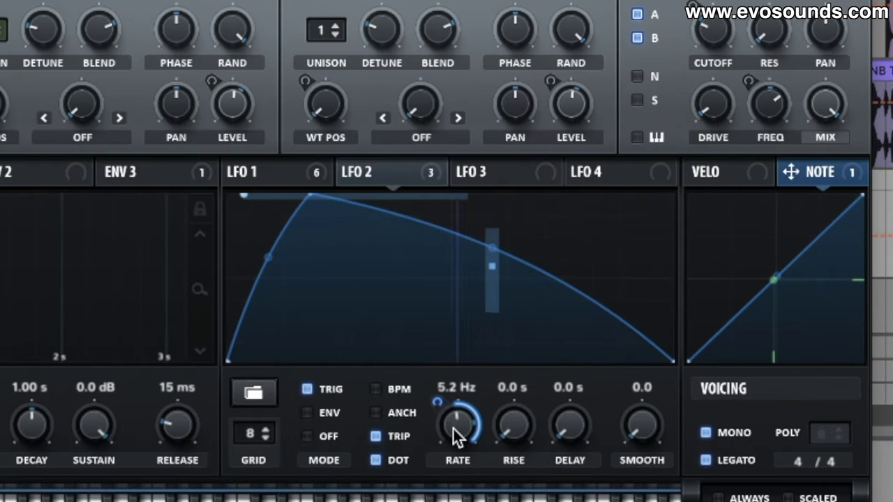
{"action": "left_click_drag", "start_coordinate": [529, 471], "coordinate": [528, 484]}
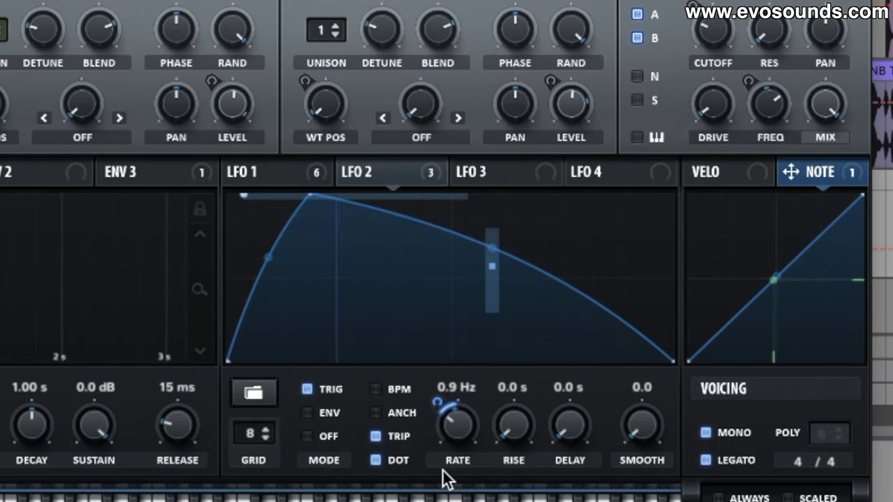
{"action": "left_click_drag", "start_coordinate": [444, 401], "coordinate": [450, 380]}
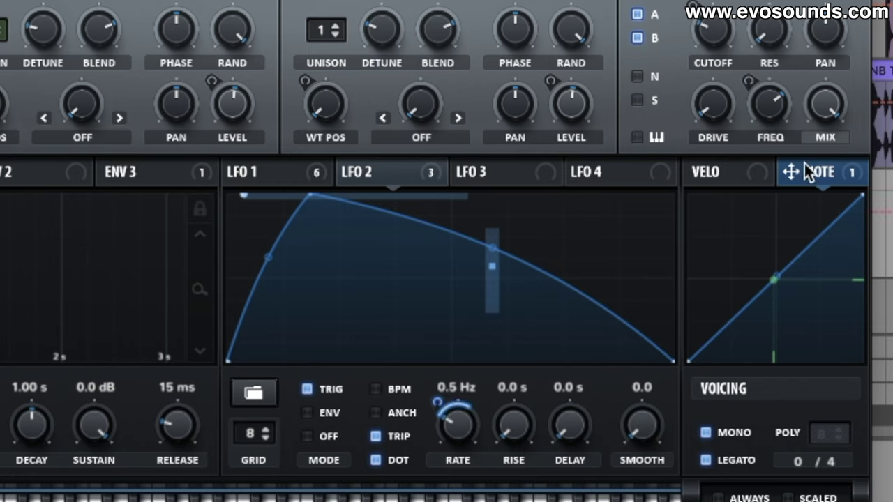
{"action": "left_click_drag", "start_coordinate": [449, 411], "coordinate": [450, 401]}
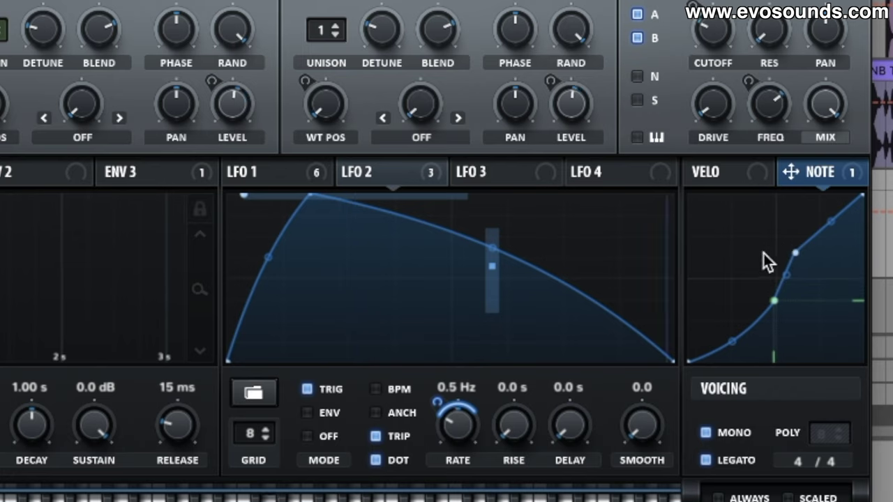
Bypass and reactivate all NOTE modulation to compare, then add a bend point to its curve.
{"action": "right_click", "coordinate": [796, 187]}
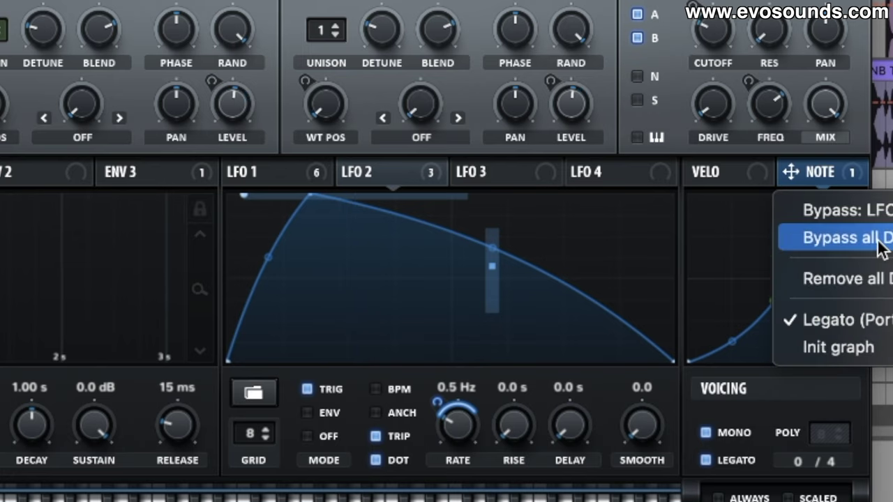
{"action": "left_click", "coordinate": [881, 247]}
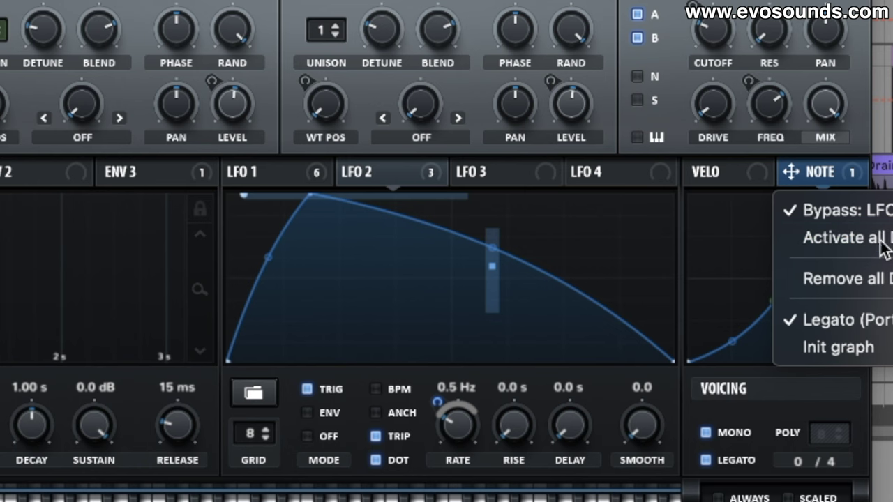
{"action": "left_click", "coordinate": [881, 239]}
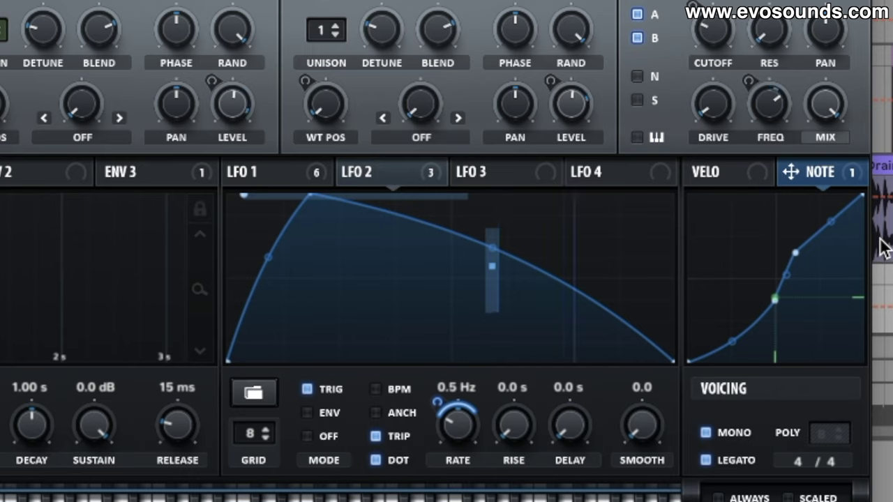
{"action": "double_click", "coordinate": [772, 344]}
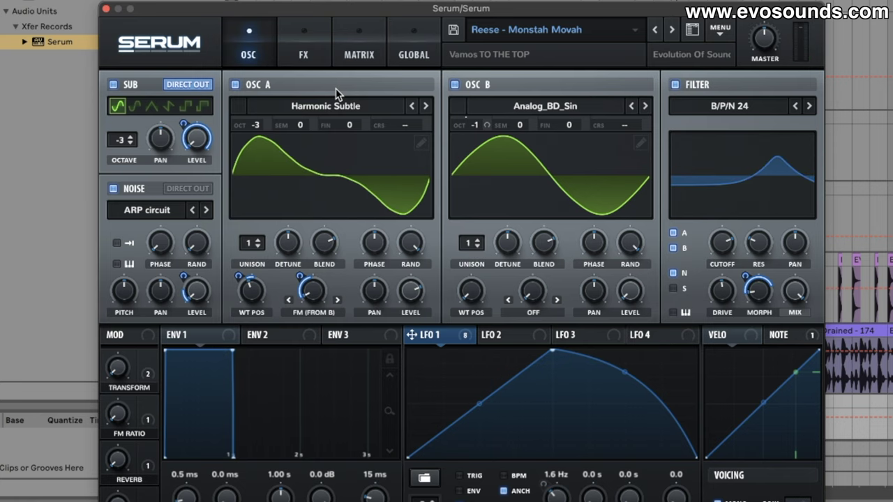
Show Serum's FX page with the EQ, Hall reverb, Tube distortion and multiband compressor.
{"action": "left_click", "coordinate": [303, 48]}
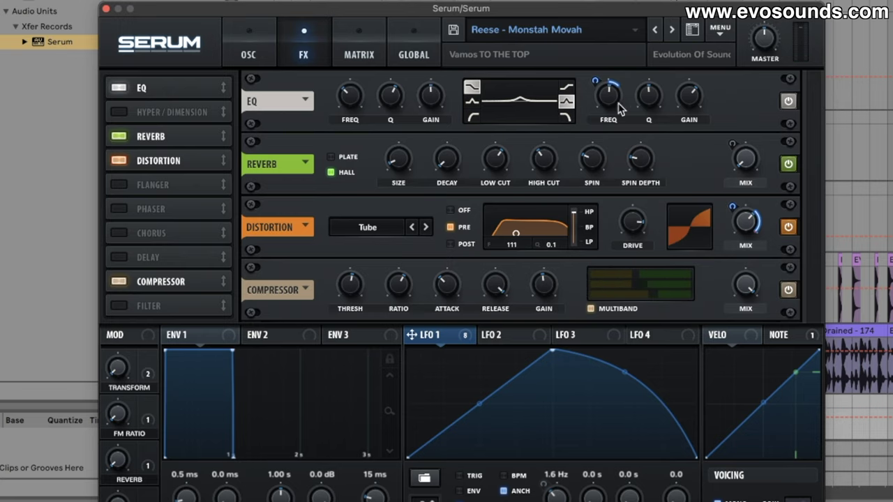
Toggle the EQ off and back on to compare, then set the distortion's filter to OFF.
{"action": "left_click", "coordinate": [120, 87]}
{"action": "left_click", "coordinate": [120, 87]}
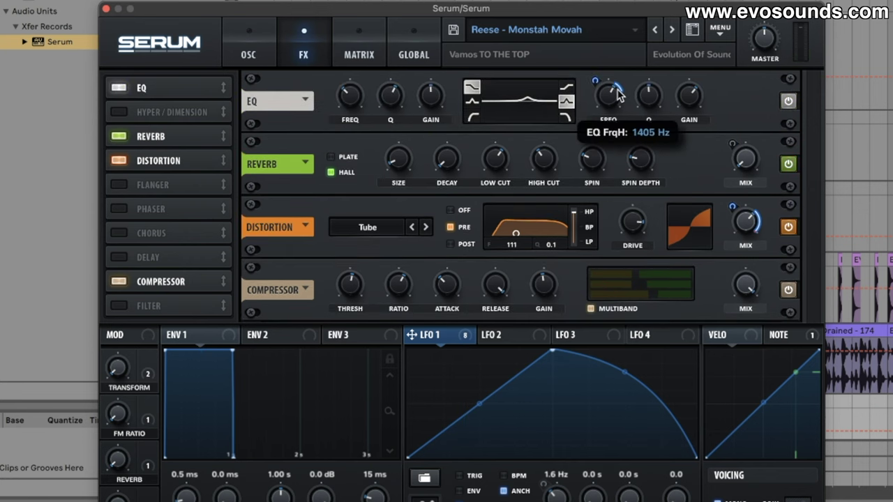
{"action": "mouse_move", "coordinate": [613, 105]}
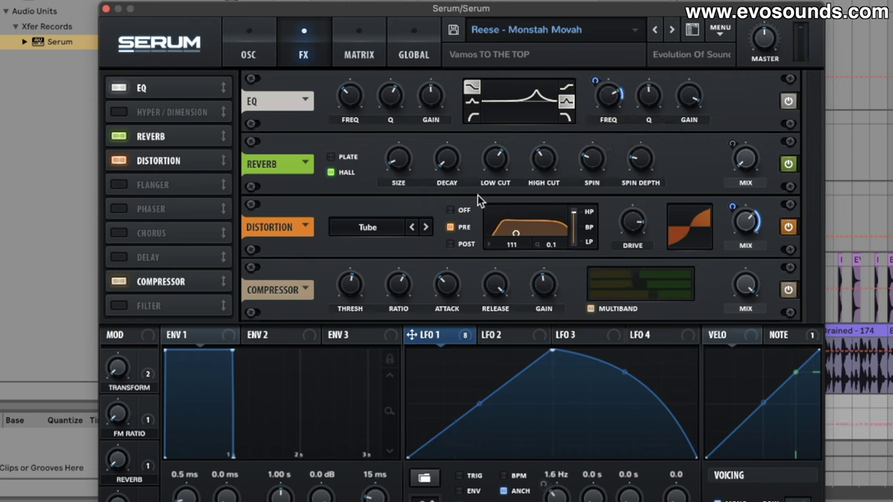
{"action": "left_click", "coordinate": [450, 209]}
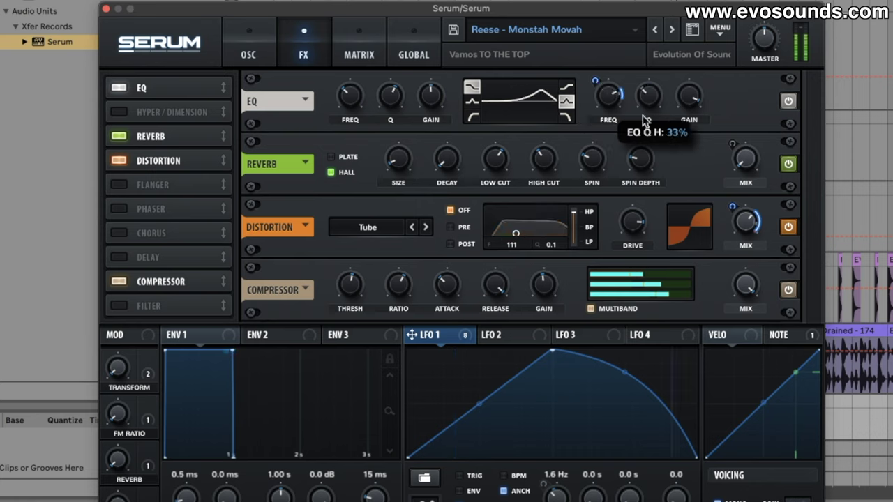
Make the EQ low band a peak and assign LFO 1 to sweep its frequency.
{"action": "mouse_move", "coordinate": [678, 119]}
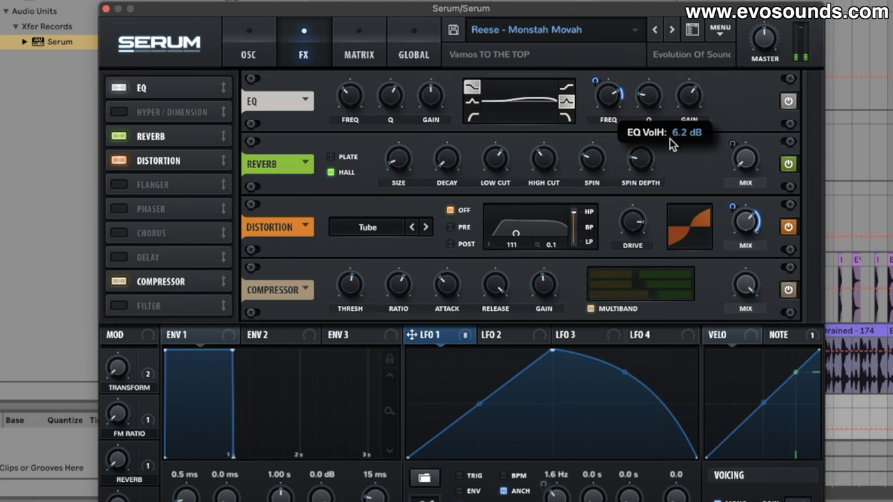
{"action": "mouse_move", "coordinate": [592, 114]}
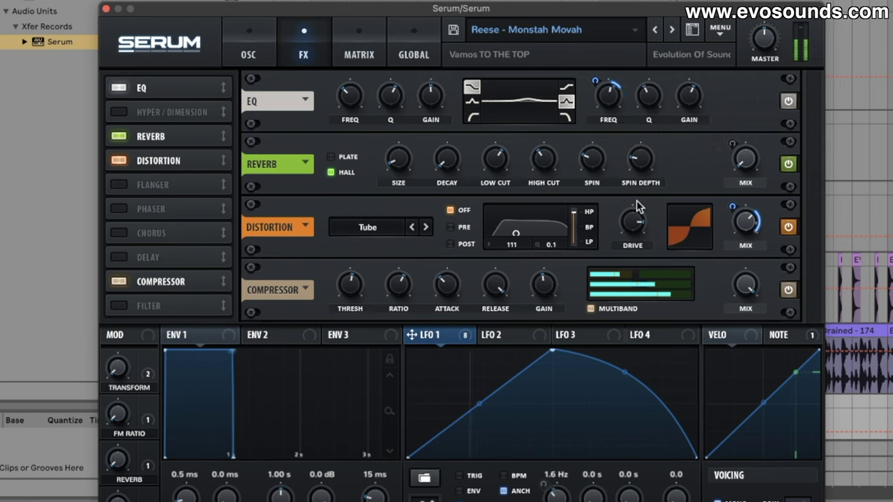
{"action": "mouse_move", "coordinate": [631, 232]}
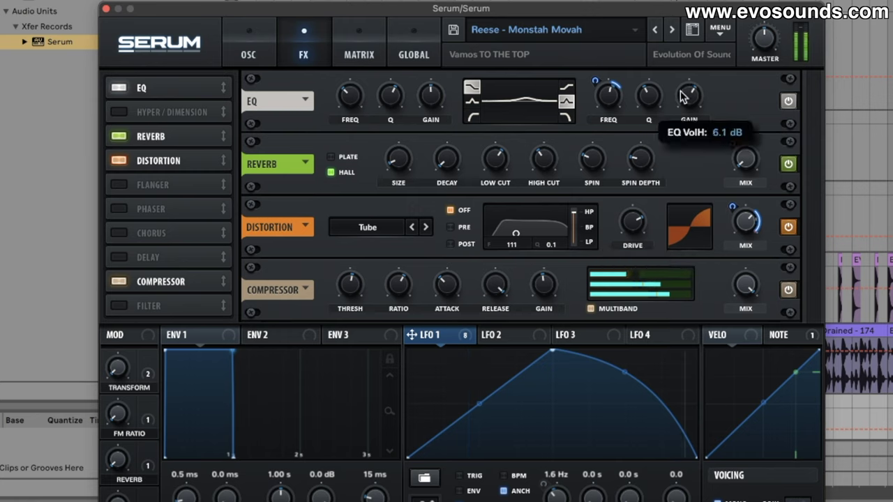
{"action": "left_click", "coordinate": [472, 101]}
{"action": "mouse_move", "coordinate": [435, 120]}
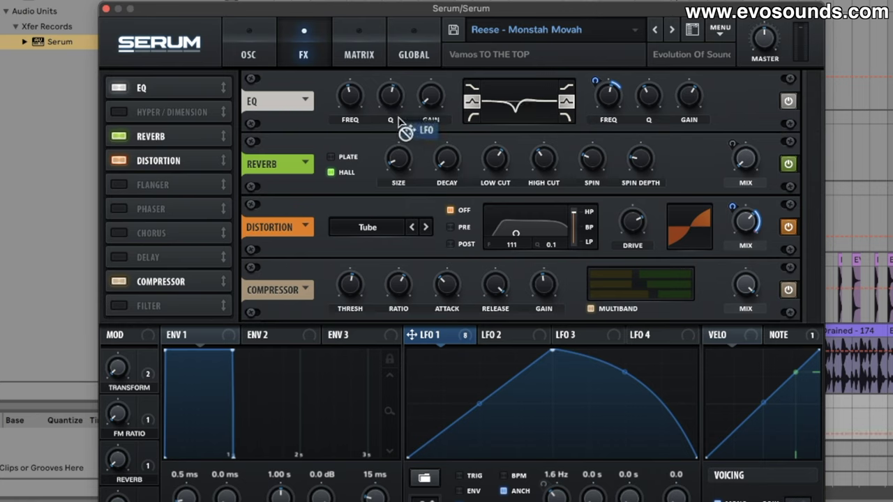
{"action": "left_click_drag", "start_coordinate": [401, 124], "coordinate": [329, 143]}
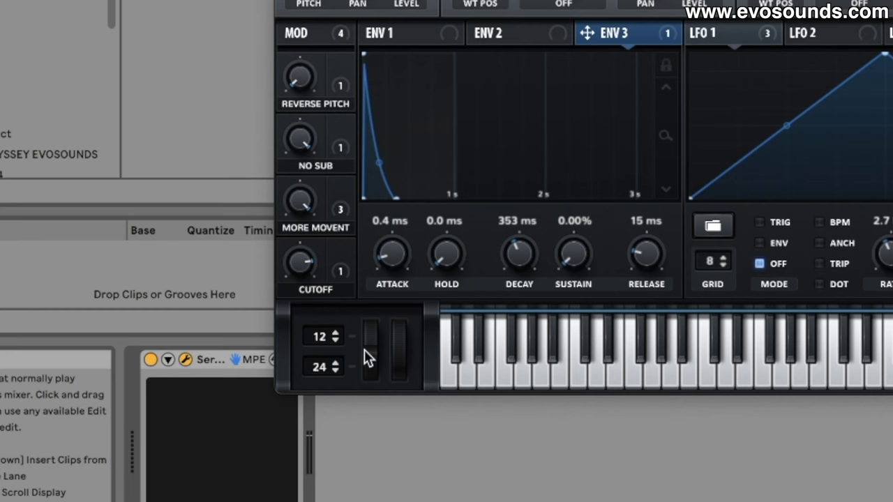
Try bend-up ranges of 1, 3 and 12 semitones, test a full upward bend, and lower the bend-down range.
{"action": "left_click_drag", "start_coordinate": [204, 466], "coordinate": [202, 479]}
{"action": "left_click_drag", "start_coordinate": [336, 360], "coordinate": [333, 403]}
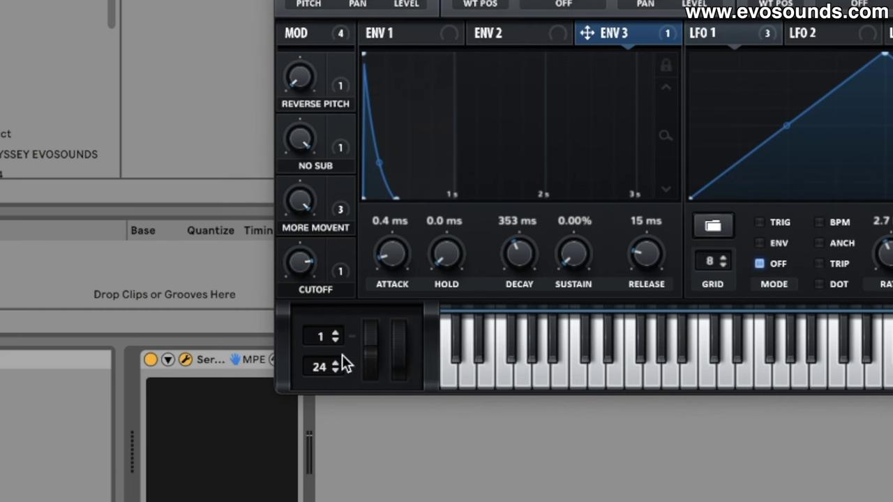
{"action": "left_click_drag", "start_coordinate": [341, 333], "coordinate": [327, 441]}
{"action": "left_click_drag", "start_coordinate": [328, 490], "coordinate": [328, 500]}
{"action": "left_click", "coordinate": [339, 328]}
{"action": "mouse_move", "coordinate": [354, 305]}
{"action": "left_mouse_down"}
{"action": "mouse_move", "coordinate": [353, 293]}
{"action": "mouse_move", "coordinate": [357, 304]}
{"action": "left_mouse_up"}
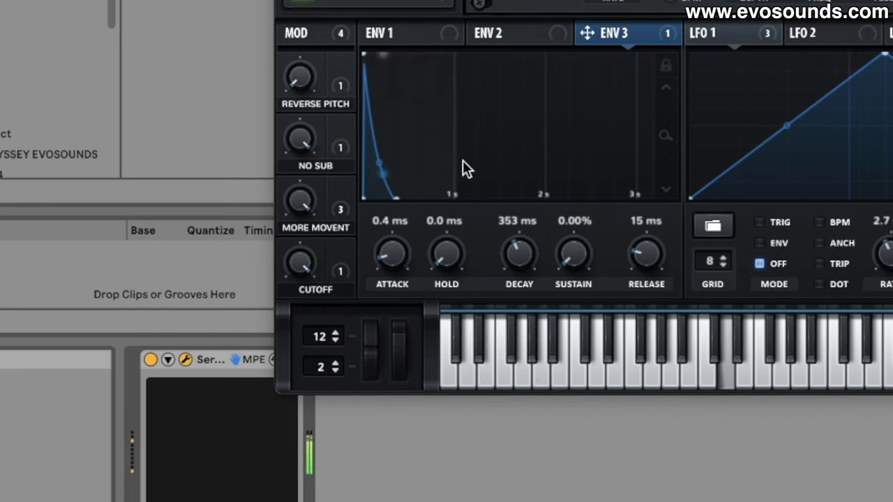
{"action": "left_click_drag", "start_coordinate": [406, 323], "coordinate": [409, 185]}
{"action": "left_click", "coordinate": [330, 370]}
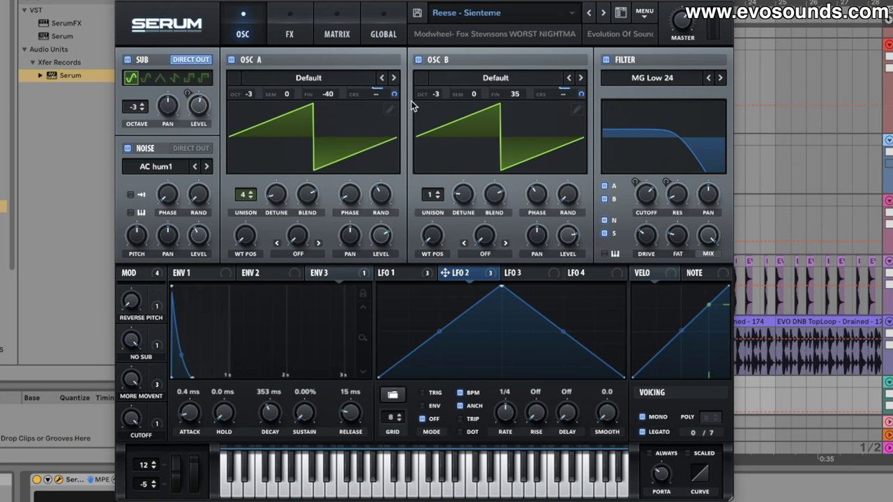
Set LFO 2's A CoarsePit and B CoarsePit amounts to 24 in the modulation matrix.
{"action": "left_click", "coordinate": [289, 26]}
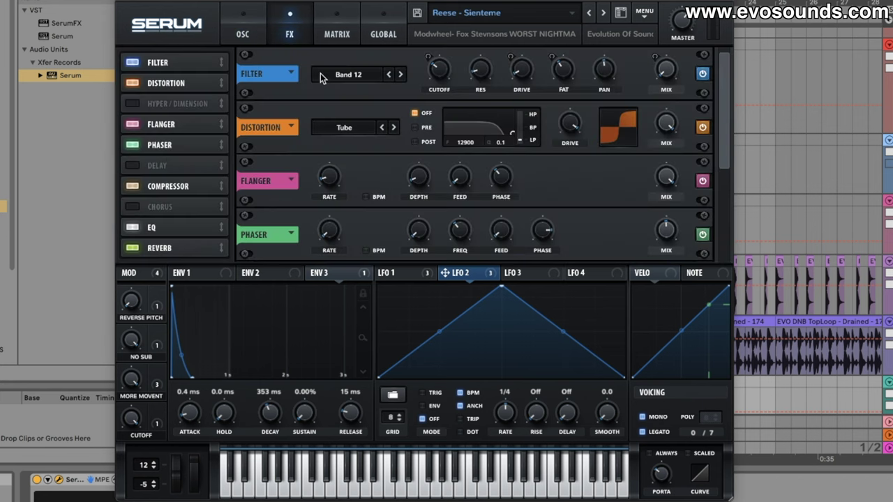
{"action": "left_click", "coordinate": [329, 35]}
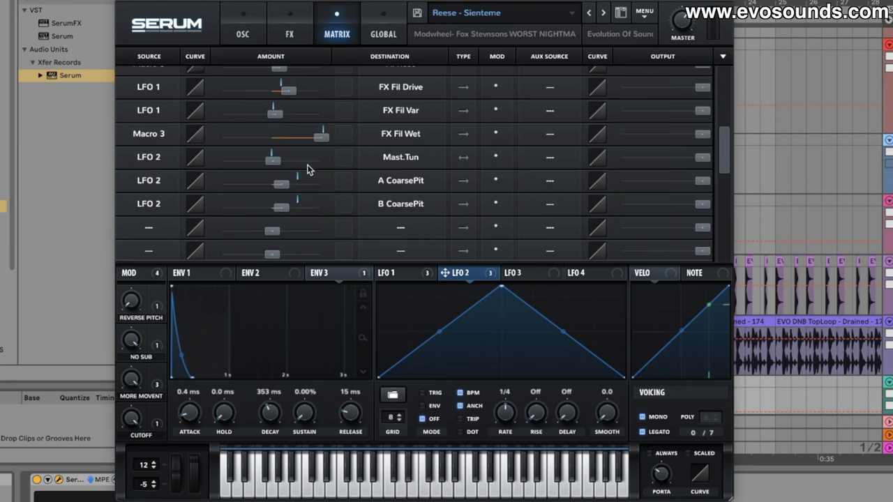
{"action": "mouse_move", "coordinate": [285, 187]}
{"action": "type", "text": "24"}
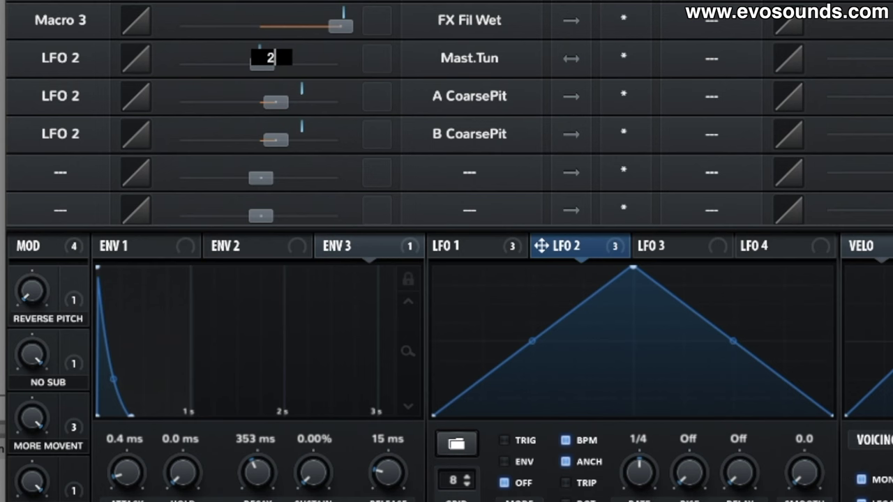
{"action": "key", "text": "Return"}
{"action": "double_click", "coordinate": [268, 136]}
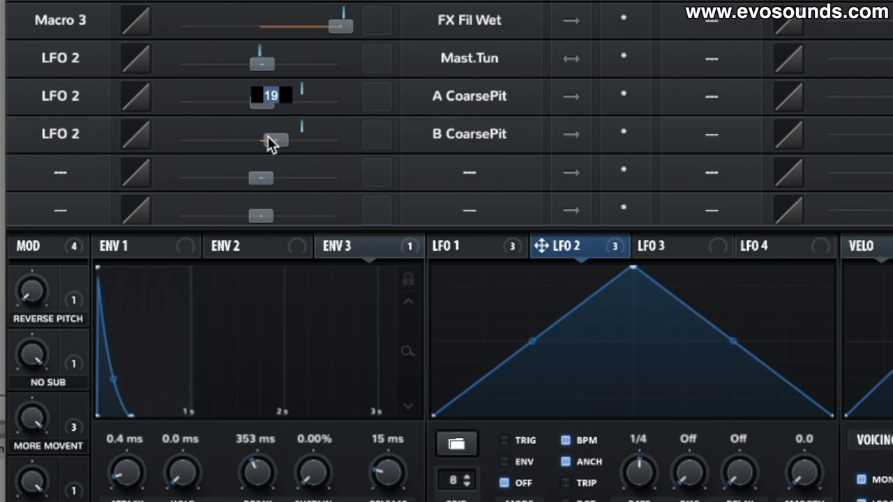
{"action": "type", "text": "24"}
{"action": "key", "text": "Return"}
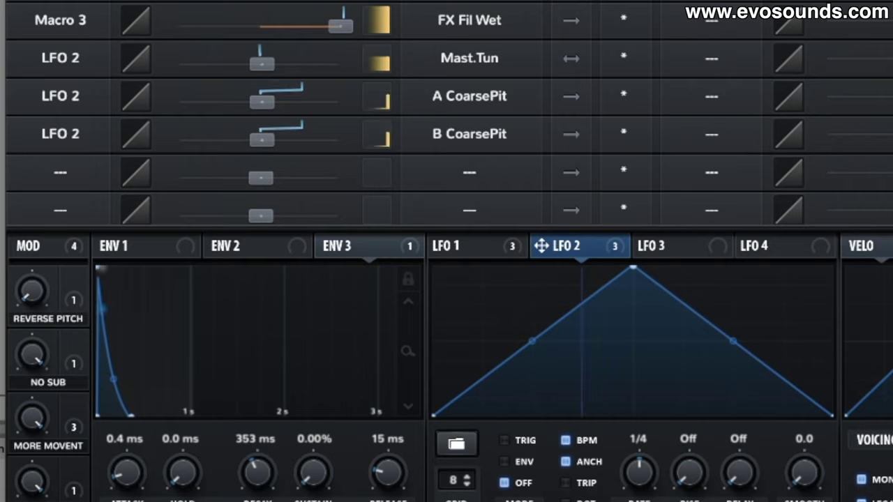
{"action": "double_click", "coordinate": [635, 267]}
Load the DEAD pitch shape into LFO 2.
{"action": "left_click", "coordinate": [456, 444]}
{"action": "mouse_move", "coordinate": [459, 501]}
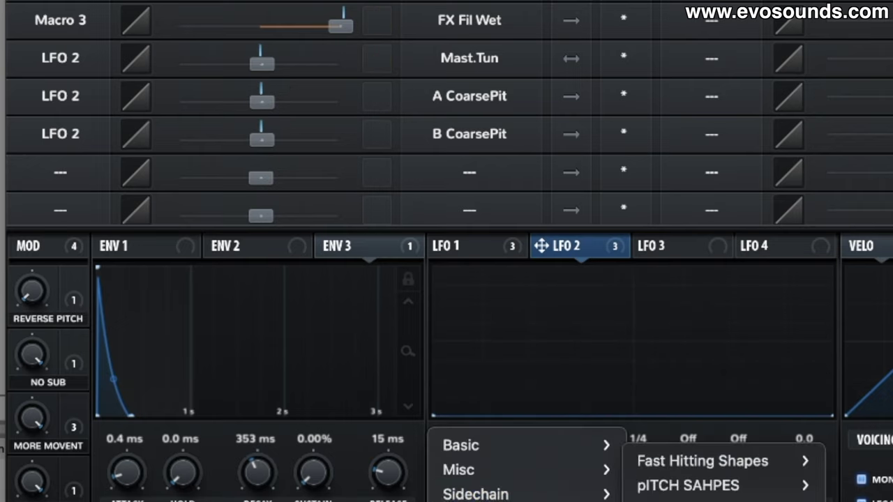
{"action": "mouse_move", "coordinate": [728, 496]}
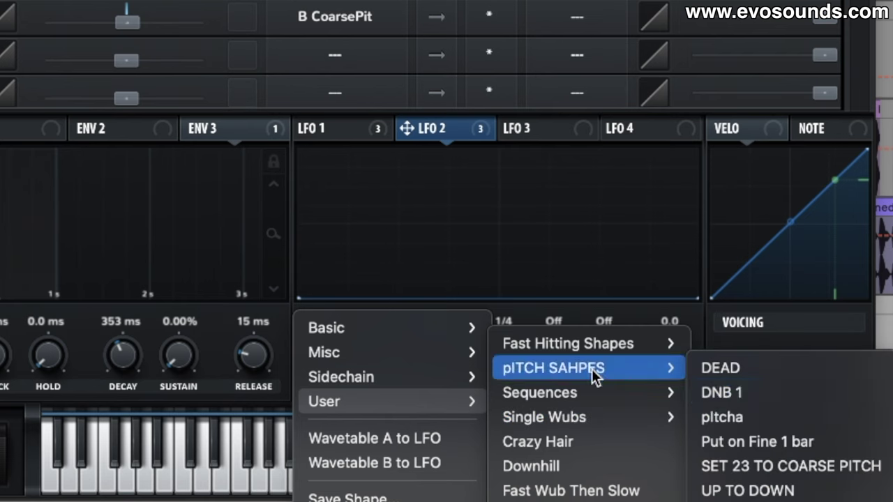
{"action": "left_click", "coordinate": [769, 368]}
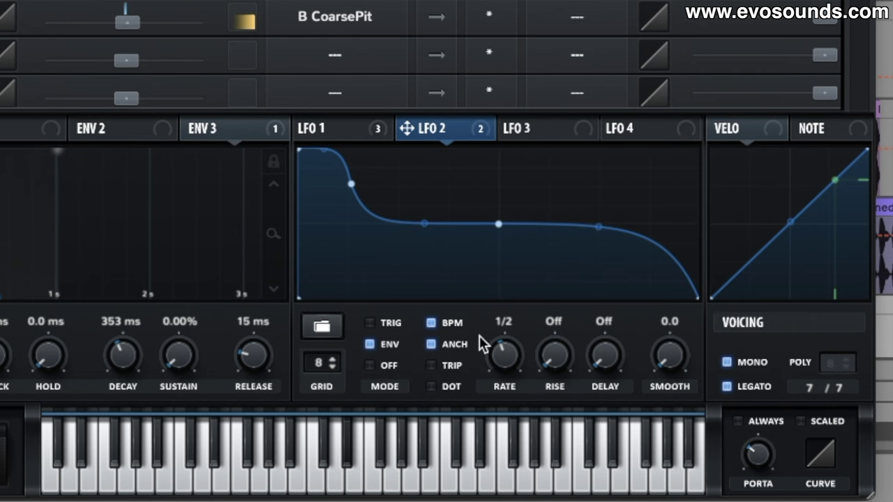
Slow LFO 2 to a one-bar rate and raise its coarse-pitch amounts to about 21 and 15.
{"action": "left_click_drag", "start_coordinate": [487, 349], "coordinate": [491, 358]}
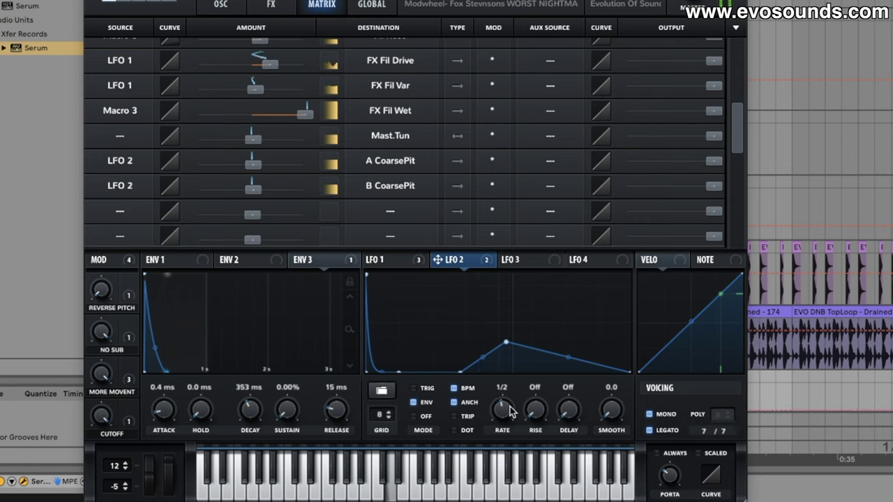
{"action": "left_click_drag", "start_coordinate": [510, 411], "coordinate": [510, 418]}
{"action": "left_click_drag", "start_coordinate": [252, 164], "coordinate": [294, 168]}
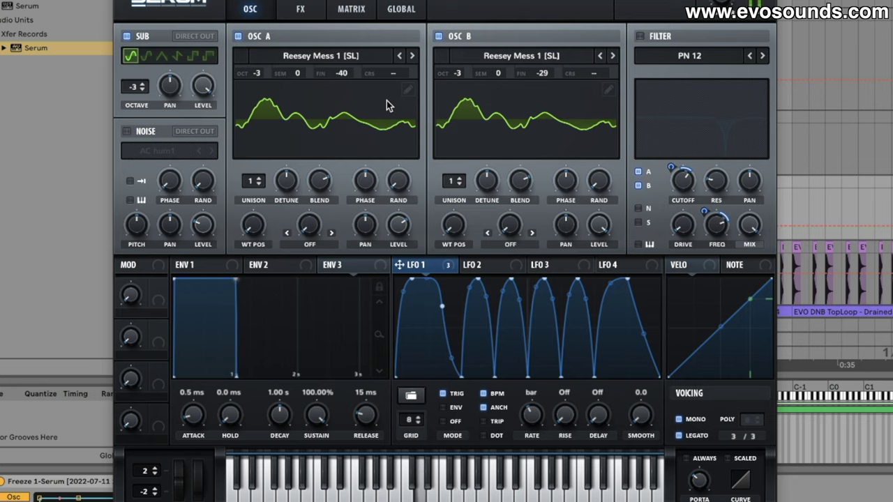
Switch off the Distortion and Hyper/Dimension effects in the effects rack.
{"action": "left_click", "coordinate": [302, 10]}
{"action": "left_click", "coordinate": [132, 40]}
{"action": "left_click", "coordinate": [132, 62]}
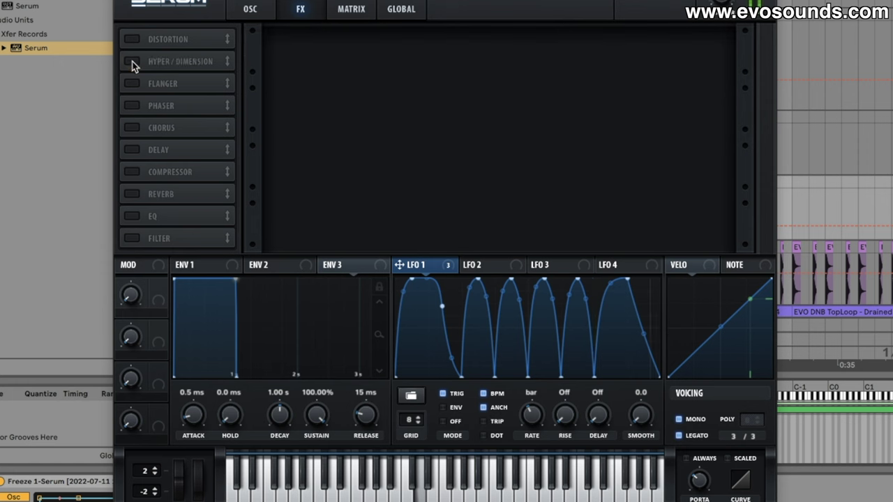
Set oscillator fine tuning to -48 and 23 cents, then turn Tube distortion back on.
{"action": "left_click", "coordinate": [251, 8]}
{"action": "scroll", "coordinate": [537, 74], "scroll_direction": "up", "scroll_amount": 4}
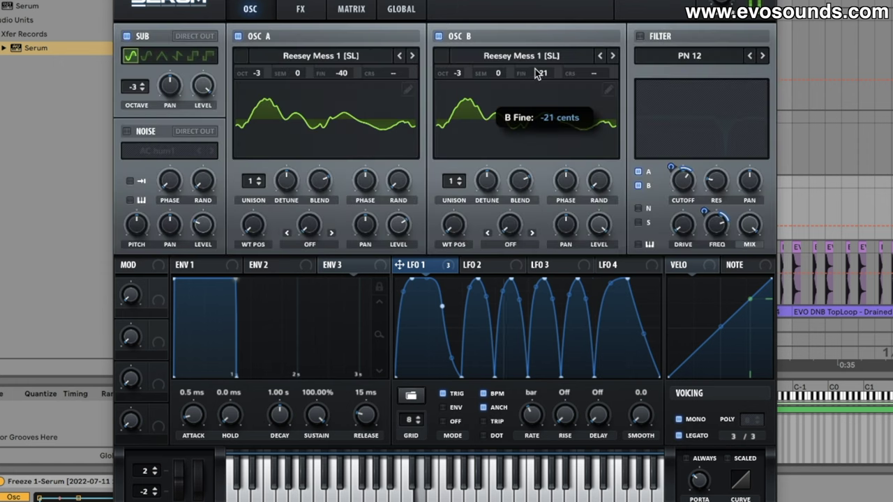
{"action": "left_click_drag", "start_coordinate": [550, 65], "coordinate": [565, 35]}
{"action": "scroll", "coordinate": [346, 74], "scroll_direction": "down", "scroll_amount": 3}
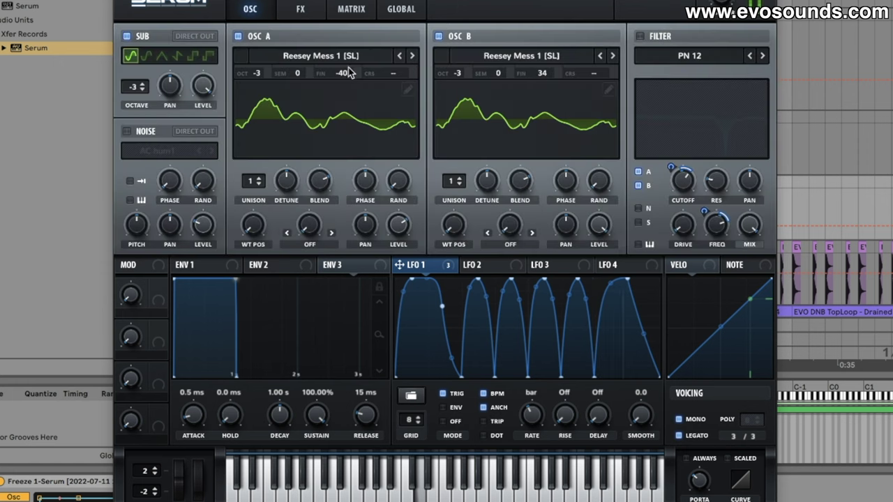
{"action": "scroll", "coordinate": [527, 81], "scroll_direction": "down", "scroll_amount": 4}
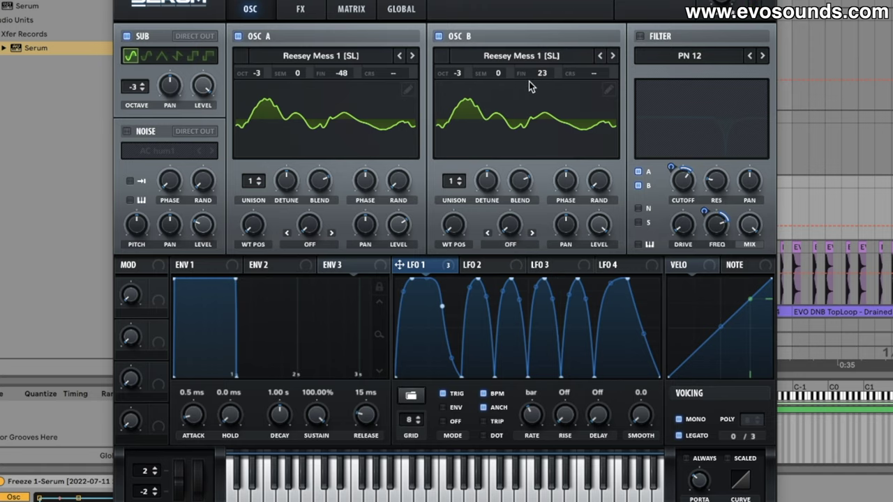
{"action": "left_click", "coordinate": [300, 8]}
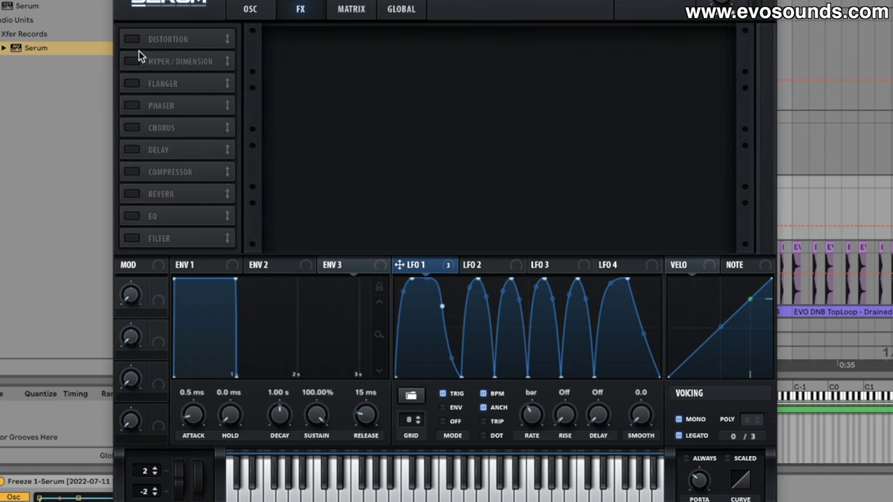
{"action": "left_click", "coordinate": [167, 39]}
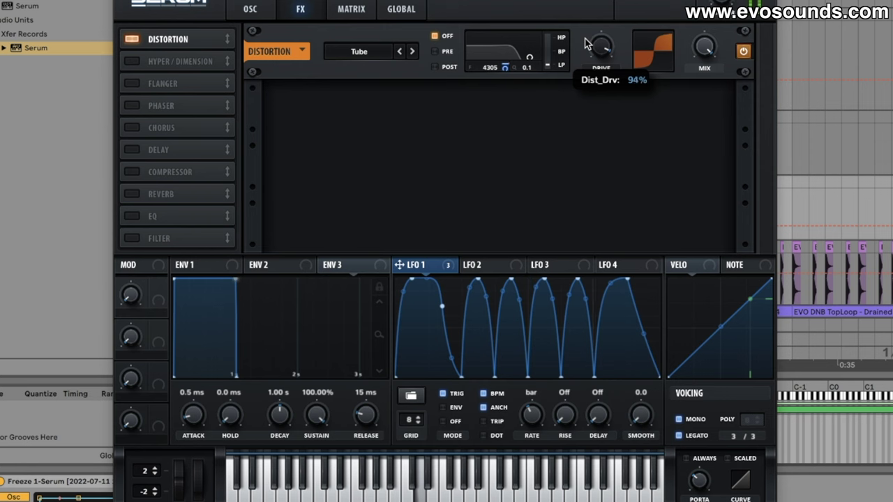
Turn on the filter with a lower cutoff, and give oscillator B Reesey Mess 3 at 34 cents fine.
{"action": "left_click", "coordinate": [268, 12]}
{"action": "left_click", "coordinate": [640, 36]}
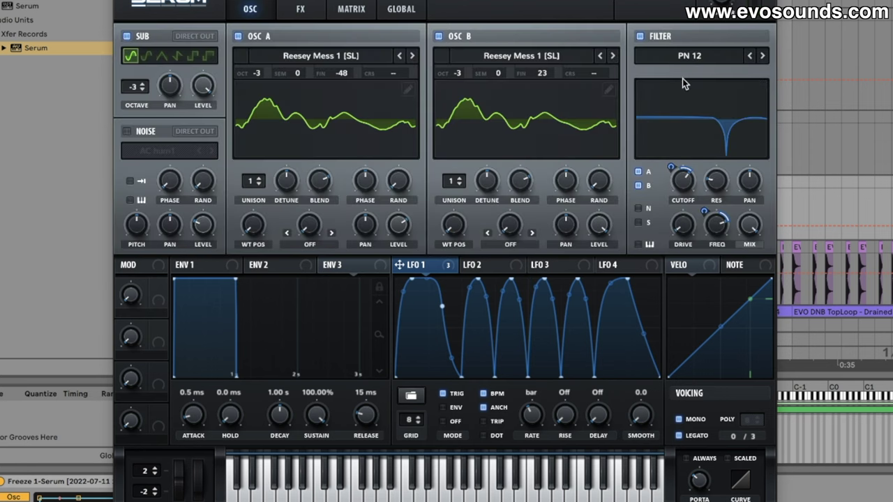
{"action": "left_click_drag", "start_coordinate": [683, 183], "coordinate": [706, 149]}
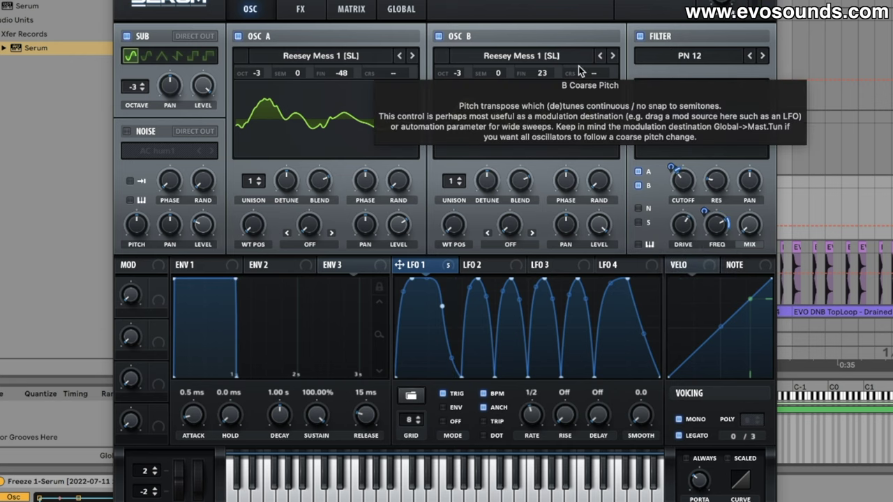
{"action": "left_click", "coordinate": [613, 56]}
{"action": "left_click", "coordinate": [612, 55]}
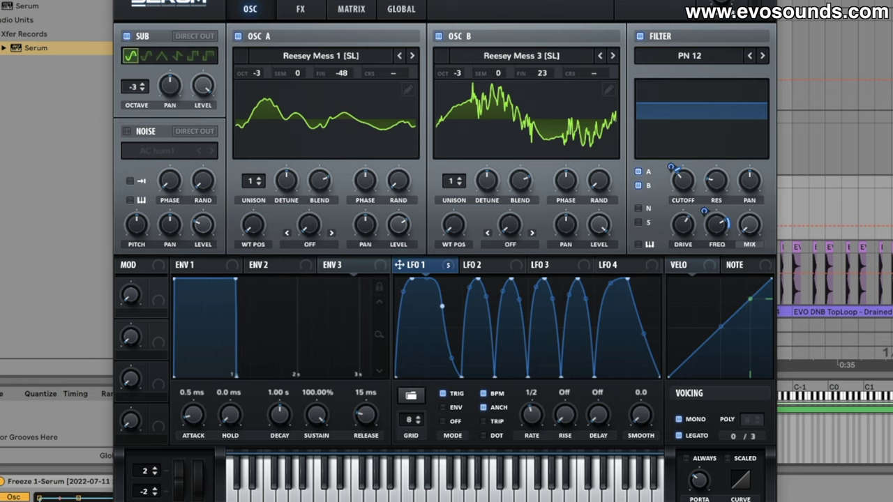
{"action": "left_click_drag", "start_coordinate": [551, 73], "coordinate": [551, 67]}
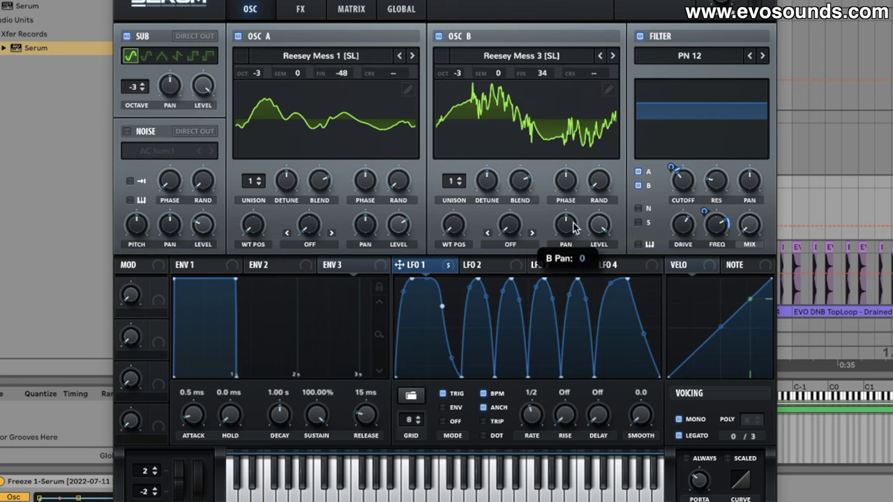
Switch the distortion on and move oscillator A's wavetable position further along.
{"action": "left_click", "coordinate": [300, 9]}
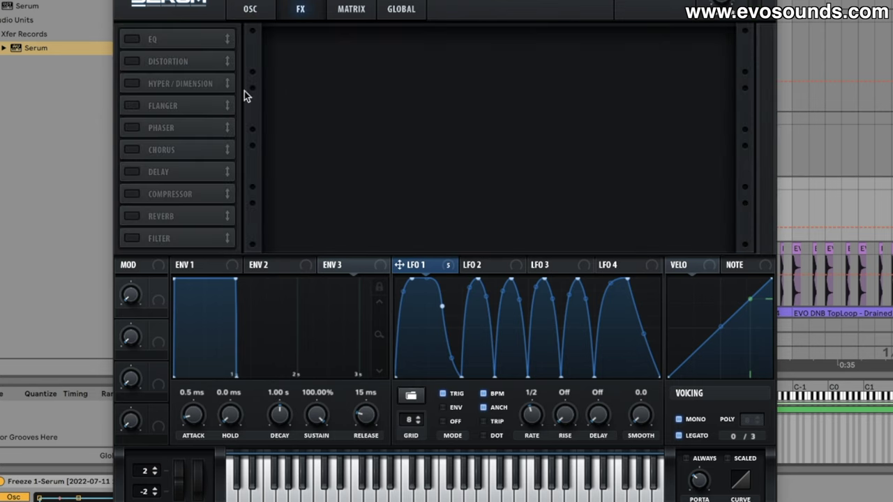
{"action": "left_click", "coordinate": [130, 61]}
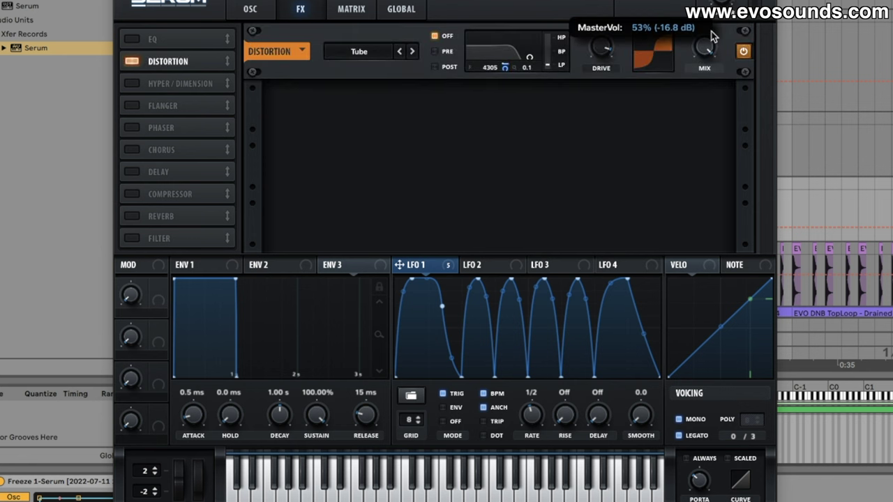
{"action": "left_click", "coordinate": [250, 9]}
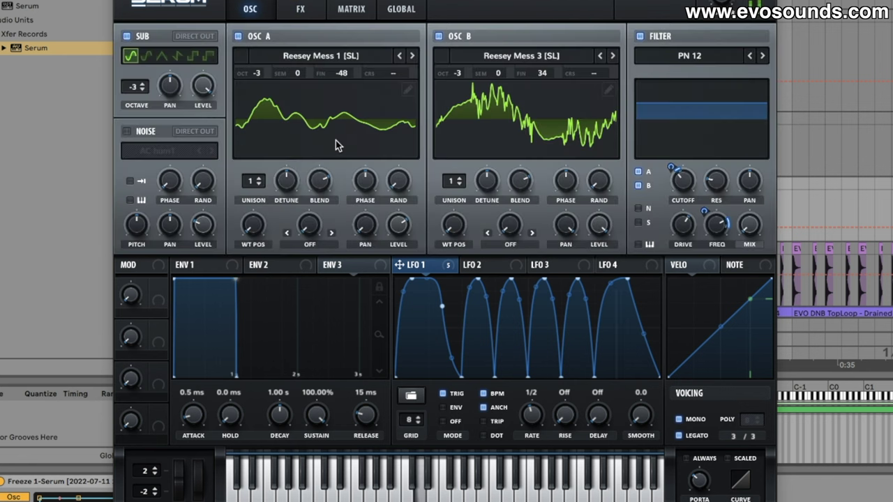
{"action": "left_click_drag", "start_coordinate": [265, 185], "coordinate": [273, 153]}
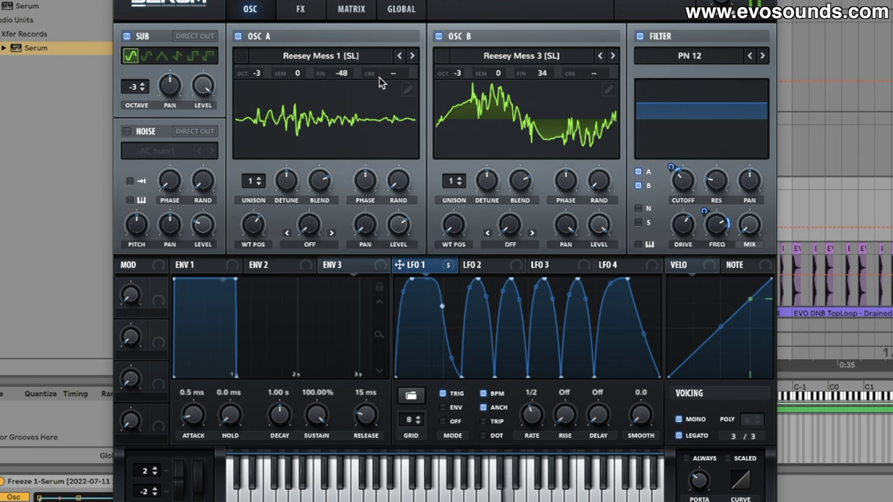
{"action": "left_click", "coordinate": [288, 8]}
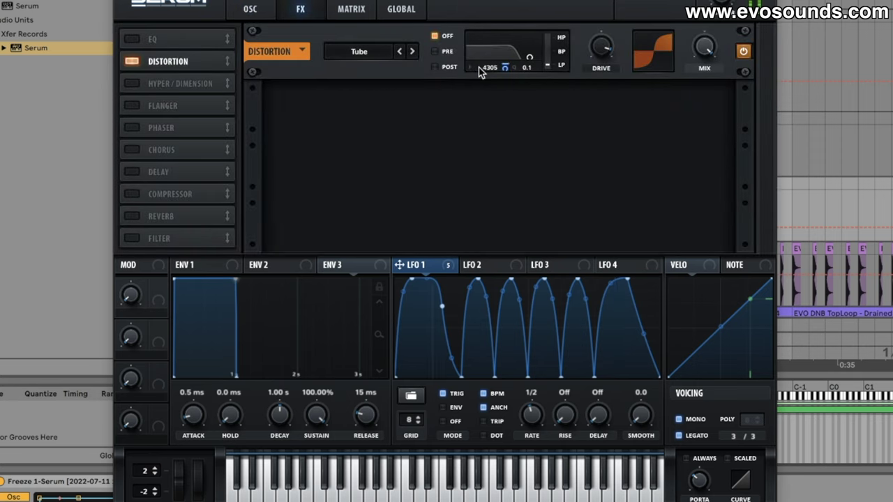
Try a chorus with a higher low-pass cutoff, then switch it back off.
{"action": "left_click", "coordinate": [131, 150]}
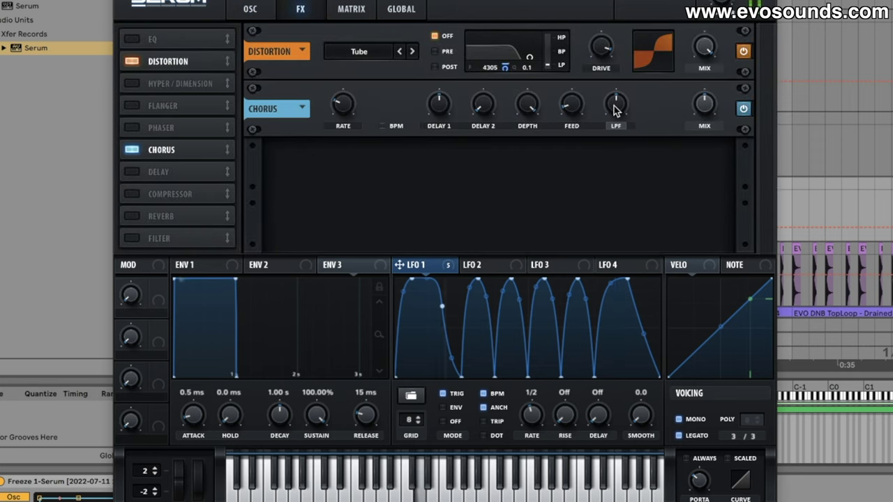
{"action": "mouse_move", "coordinate": [616, 104]}
{"action": "left_mouse_down"}
{"action": "mouse_move", "coordinate": [618, 92]}
{"action": "mouse_move", "coordinate": [616, 113]}
{"action": "left_mouse_up"}
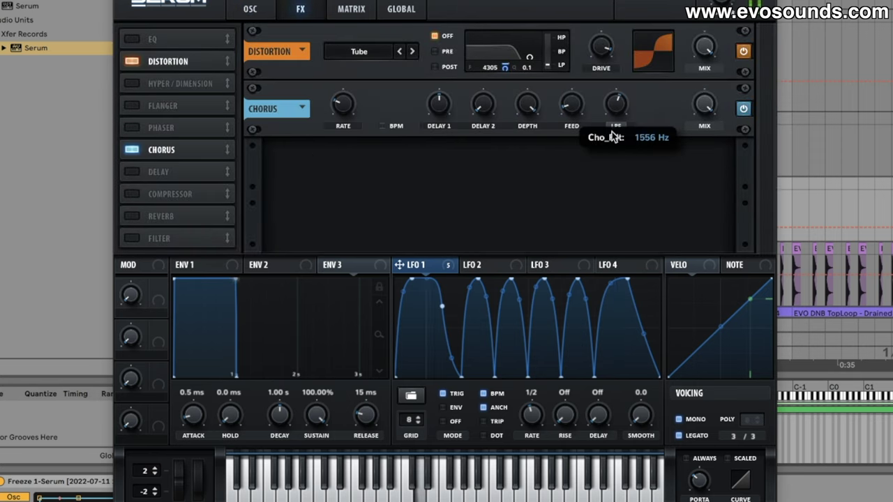
{"action": "left_click", "coordinate": [132, 150]}
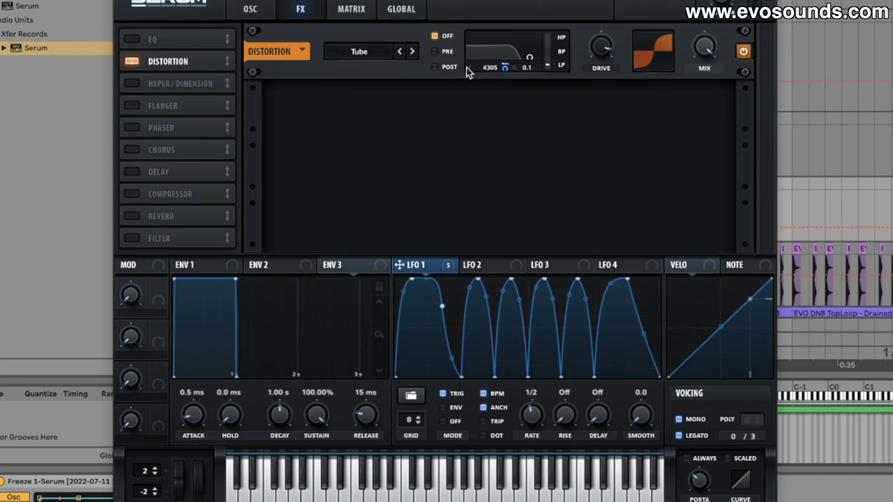
Set the distortion filter to PRE at 15 Hz, swept by LFO 1 at one bar, drive 97%.
{"action": "left_click", "coordinate": [453, 51]}
{"action": "left_click_drag", "start_coordinate": [529, 58], "coordinate": [509, 55]}
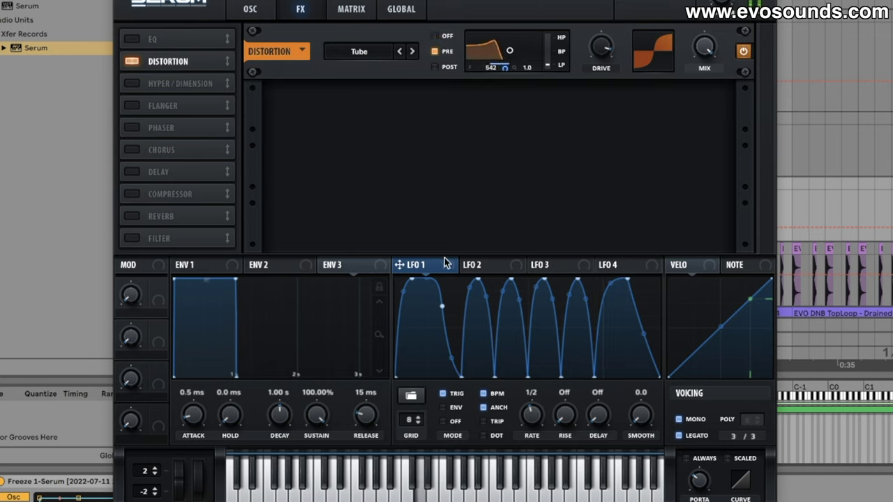
{"action": "left_click_drag", "start_coordinate": [446, 263], "coordinate": [463, 60]}
{"action": "left_click_drag", "start_coordinate": [600, 47], "coordinate": [577, 46]}
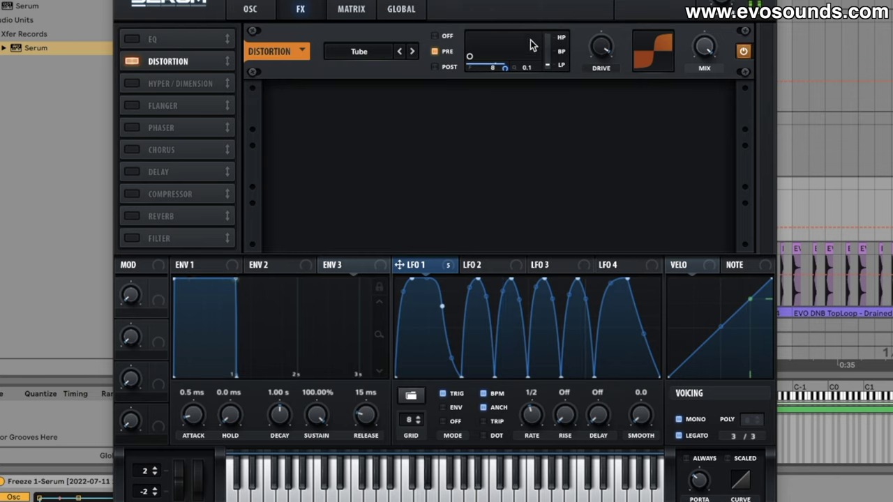
{"action": "left_click_drag", "start_coordinate": [531, 414], "coordinate": [531, 419]}
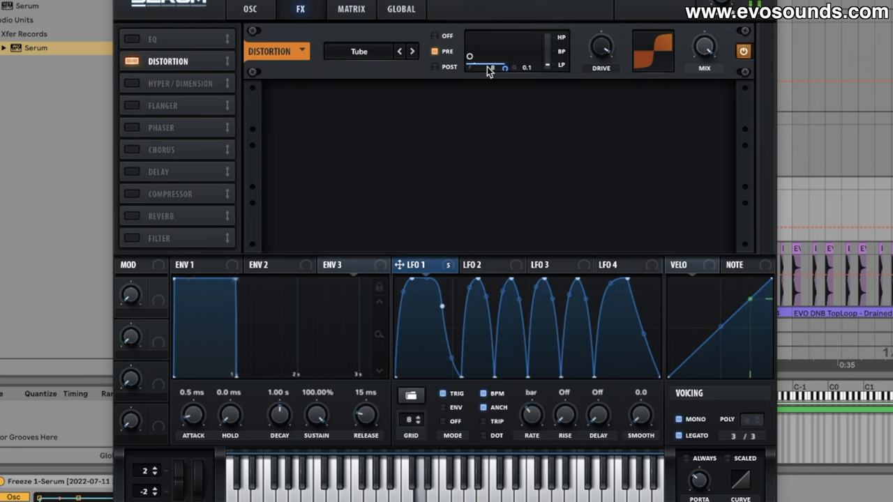
{"action": "left_click_drag", "start_coordinate": [487, 66], "coordinate": [529, 79]}
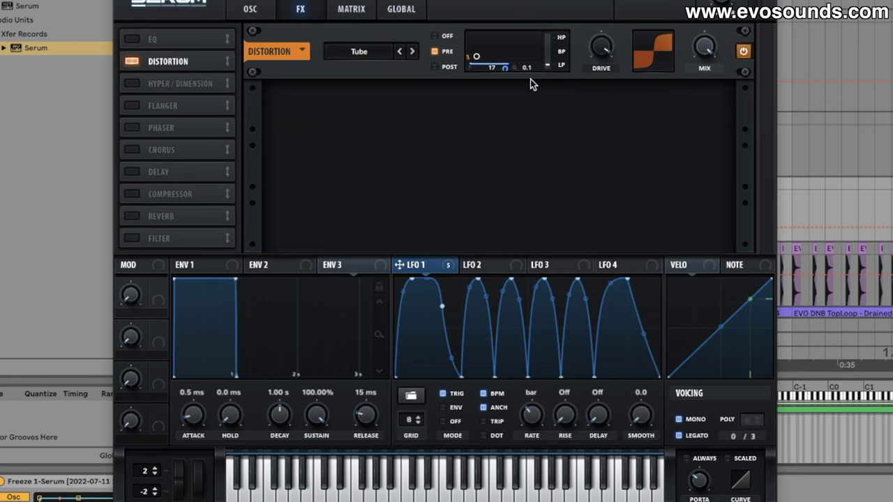